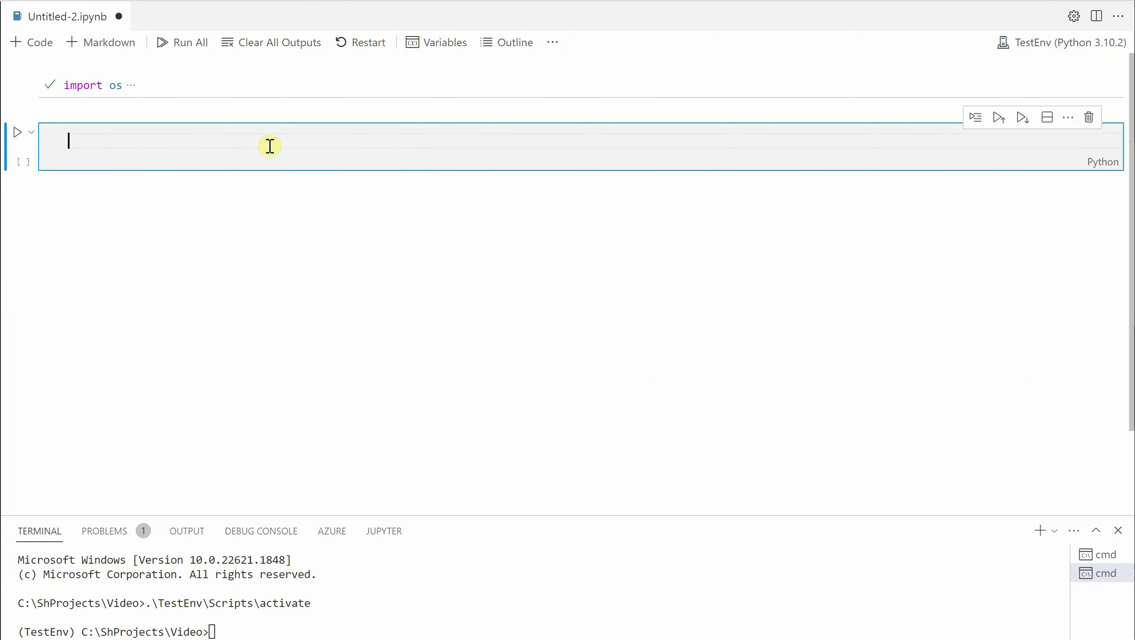
pyautogui.write('from ')
pyautogui.write('lang')
# Step: Import ChatOpenAI from langchain.chat_models in a new notebook cell
pyautogui.press('Tab')
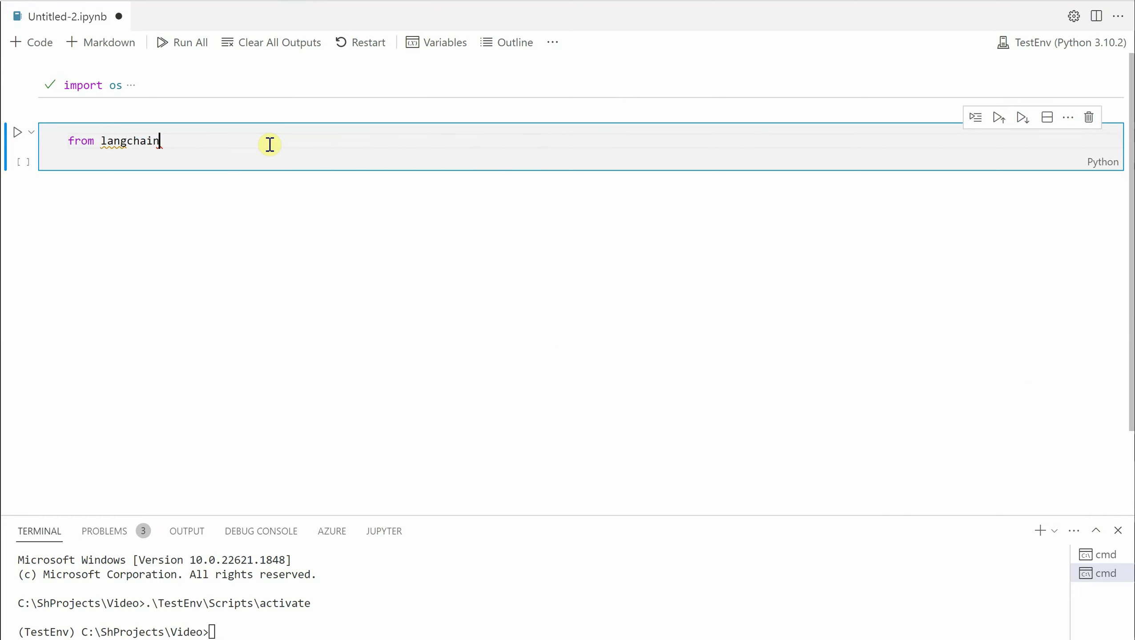
pyautogui.write('.cha')
pyautogui.press('Tab')
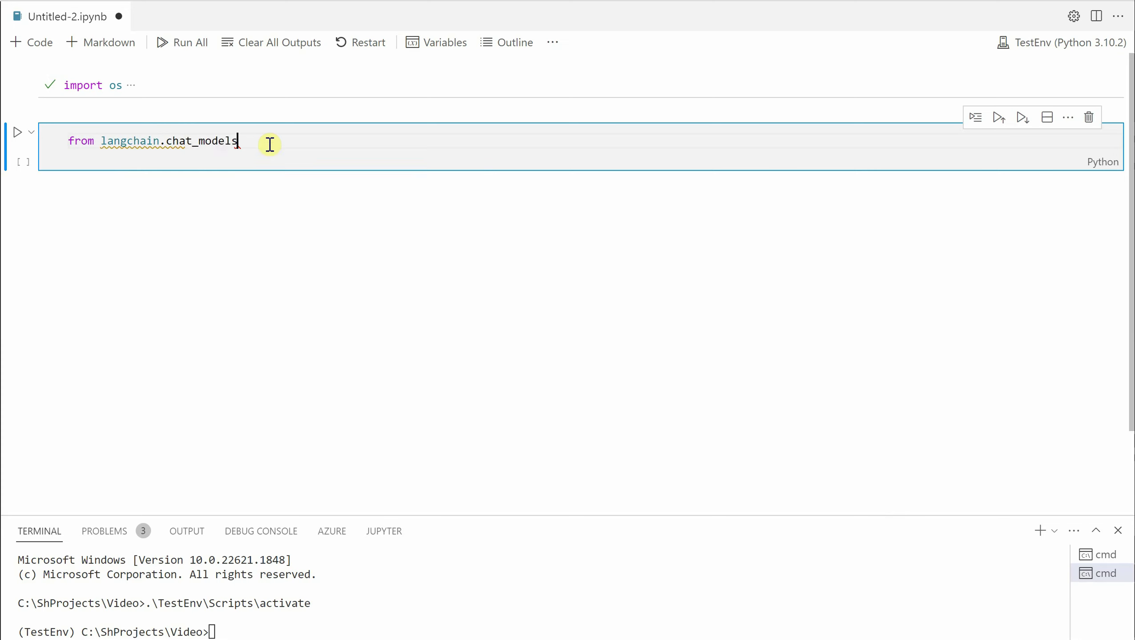
pyautogui.write(' import ')
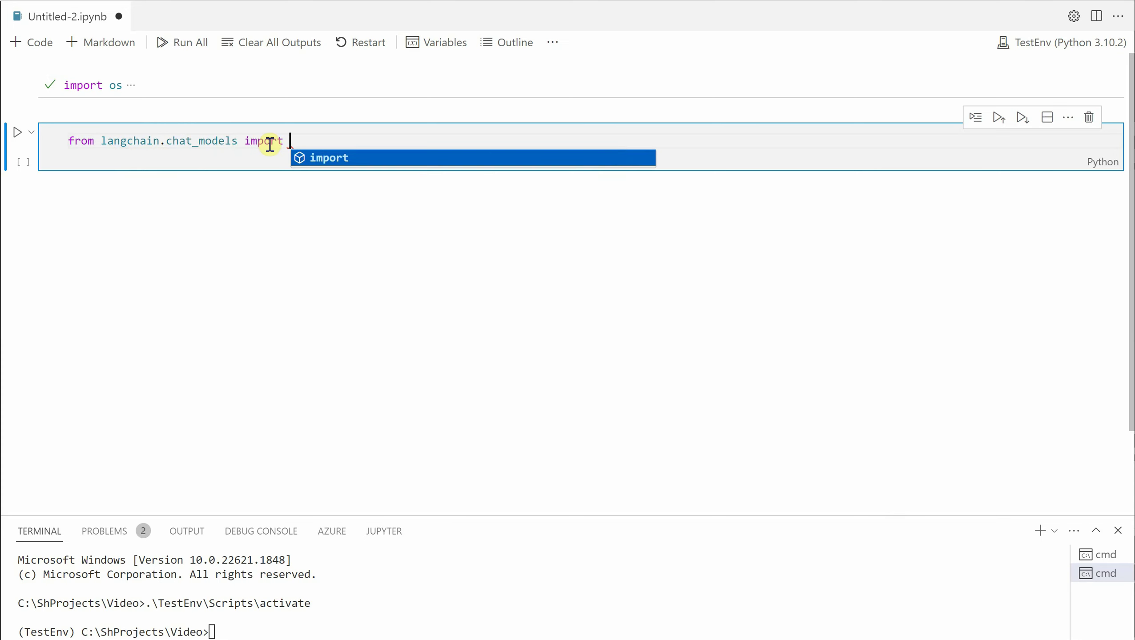
pyautogui.write('Cha')
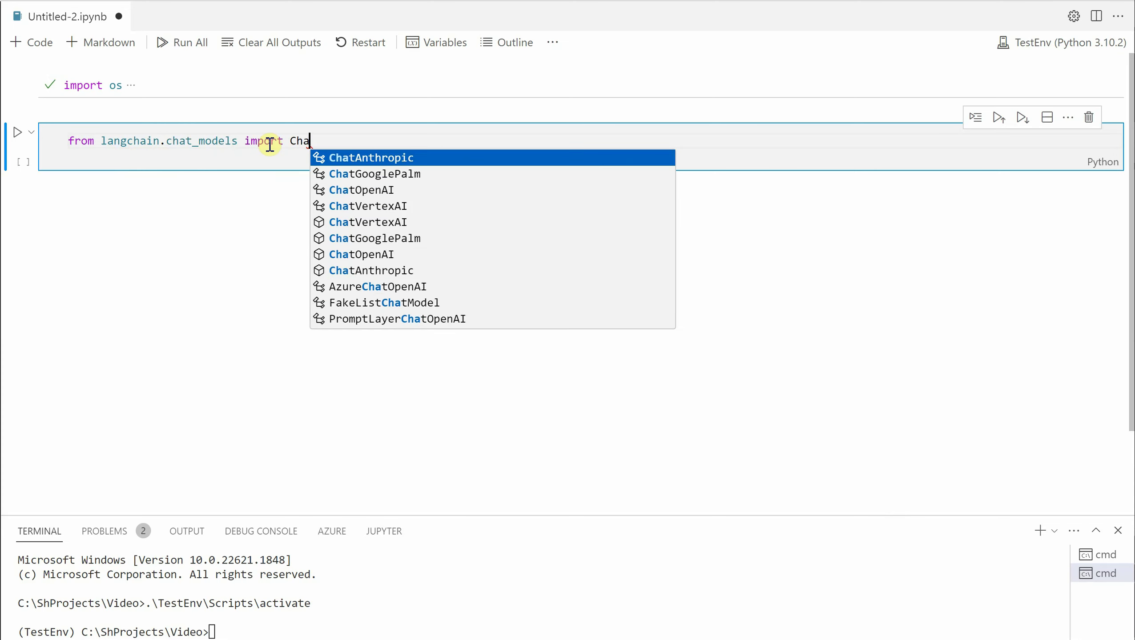
pyautogui.press('Down')
pyautogui.press('Down')
pyautogui.press('Tab')
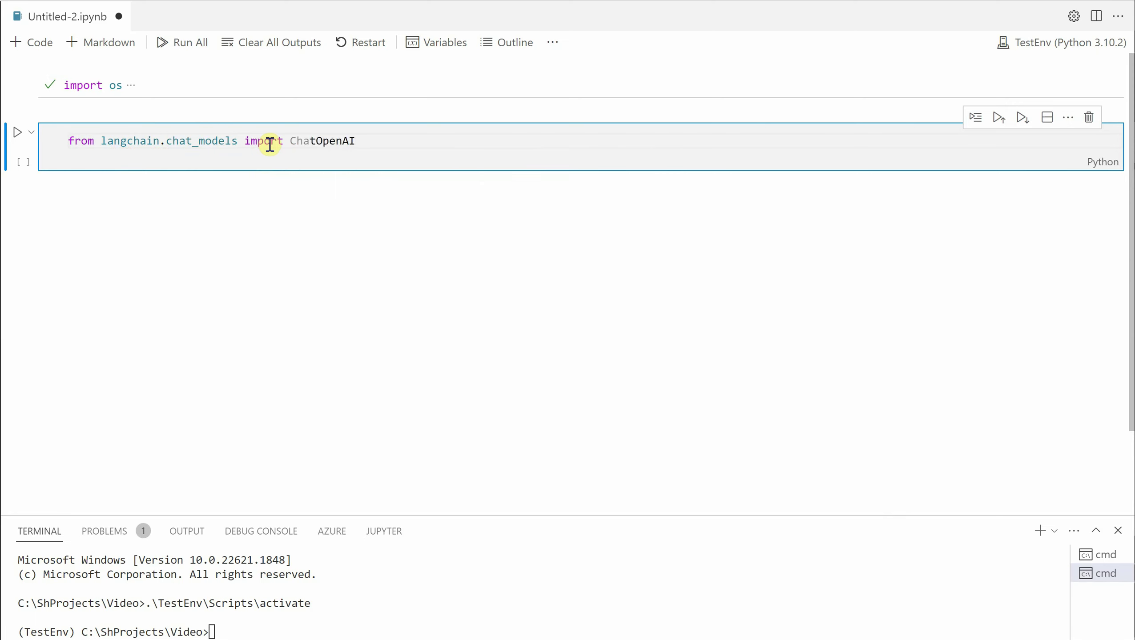
pyautogui.press('Return')
pyautogui.write('llm')
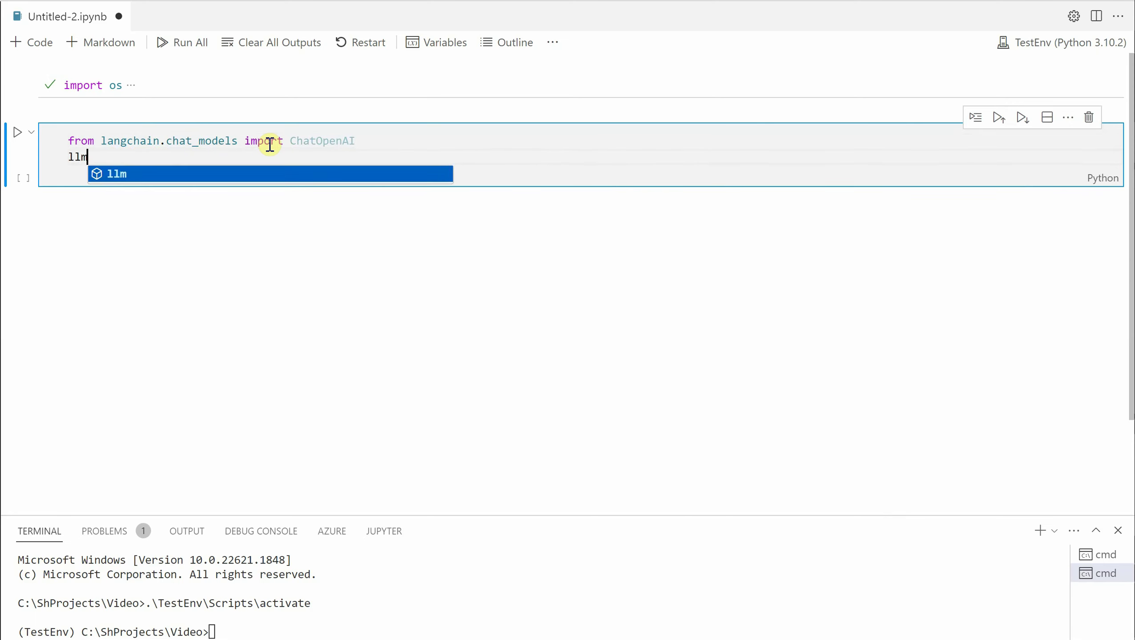
pyautogui.write(' =')
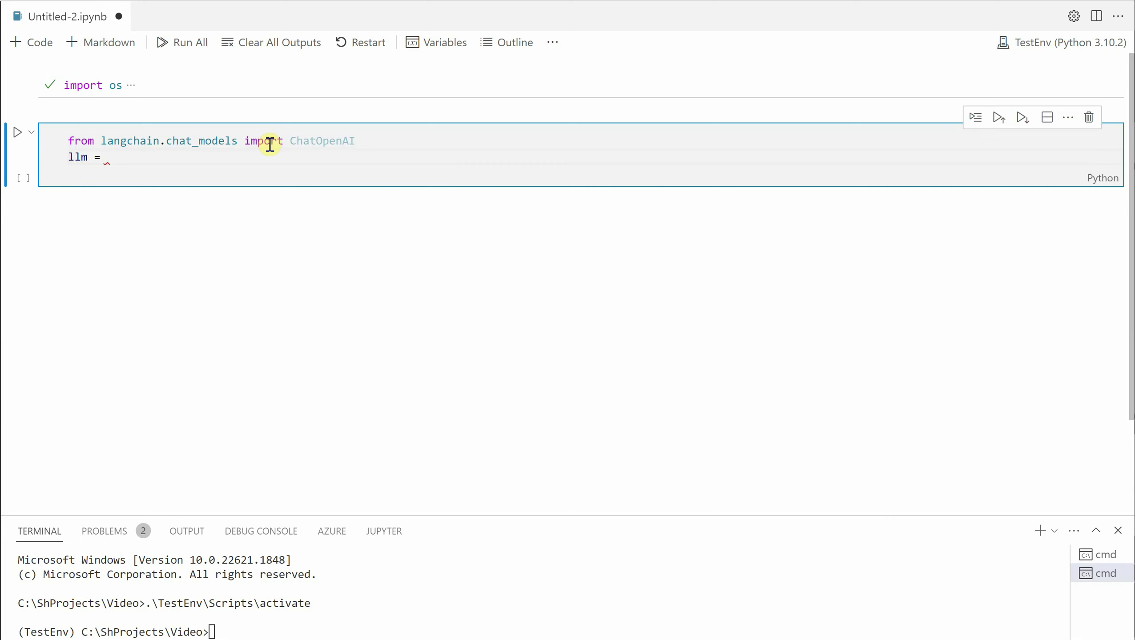
# Step: Define llm = ChatOpenAI(temperature=0, openai_api_key=os.environ["OPENAI_API_KEY"])
pyautogui.hotkey('ctrl', 'space')
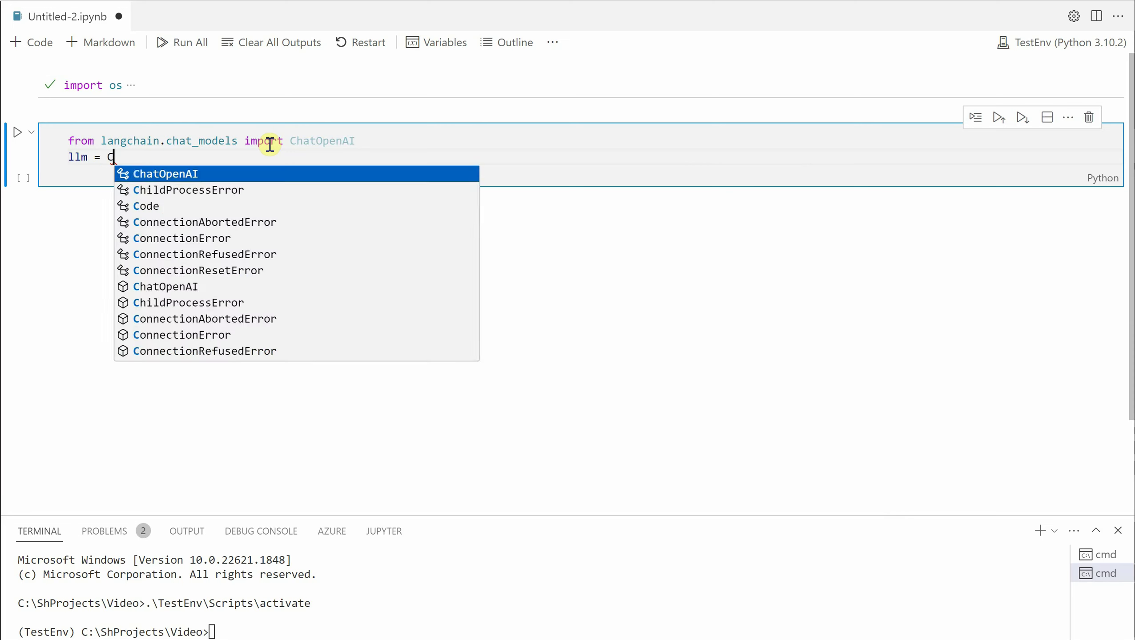
pyautogui.write('Chat')
pyautogui.press('Tab')
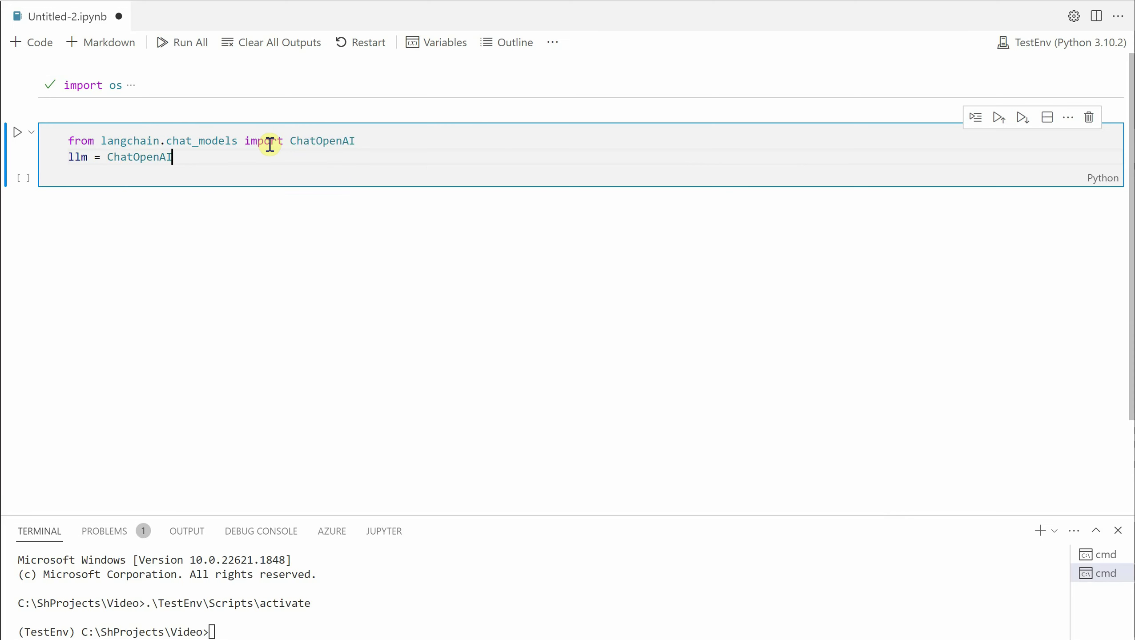
pyautogui.write('(temp')
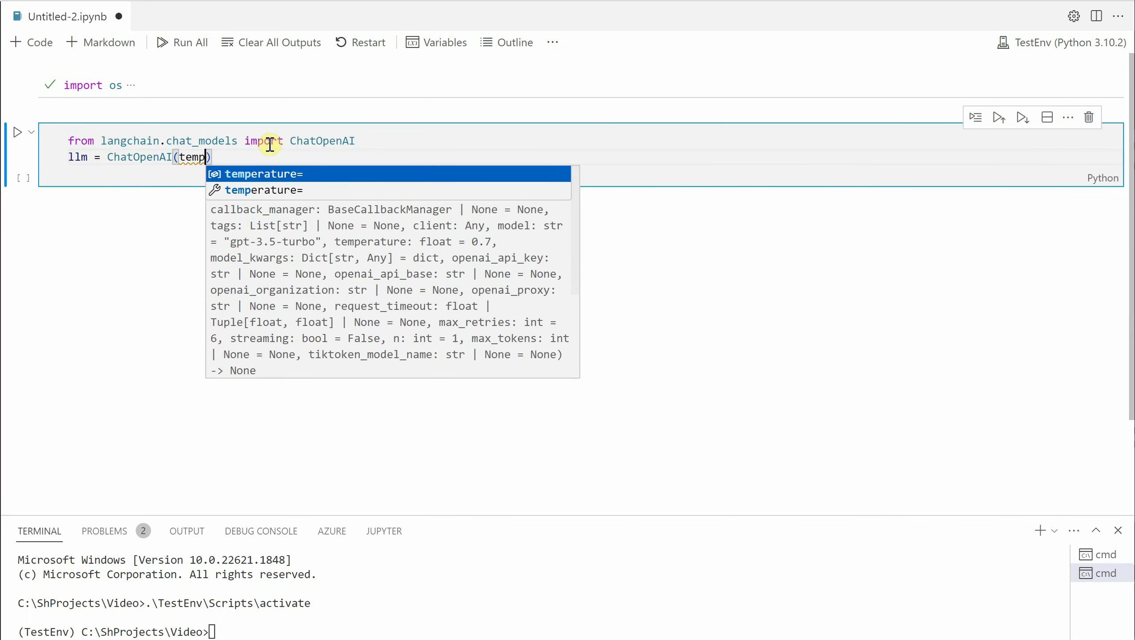
pyautogui.press('Escape')
pyautogui.hotkey('ctrl', 'space')
pyautogui.press('Tab')
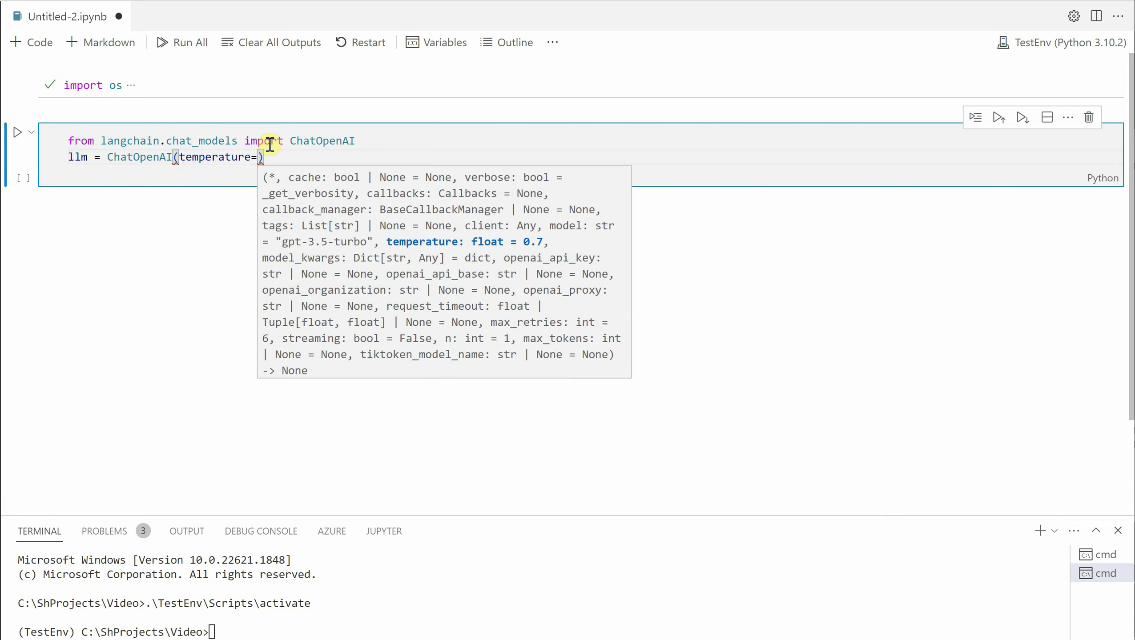
pyautogui.write('0')
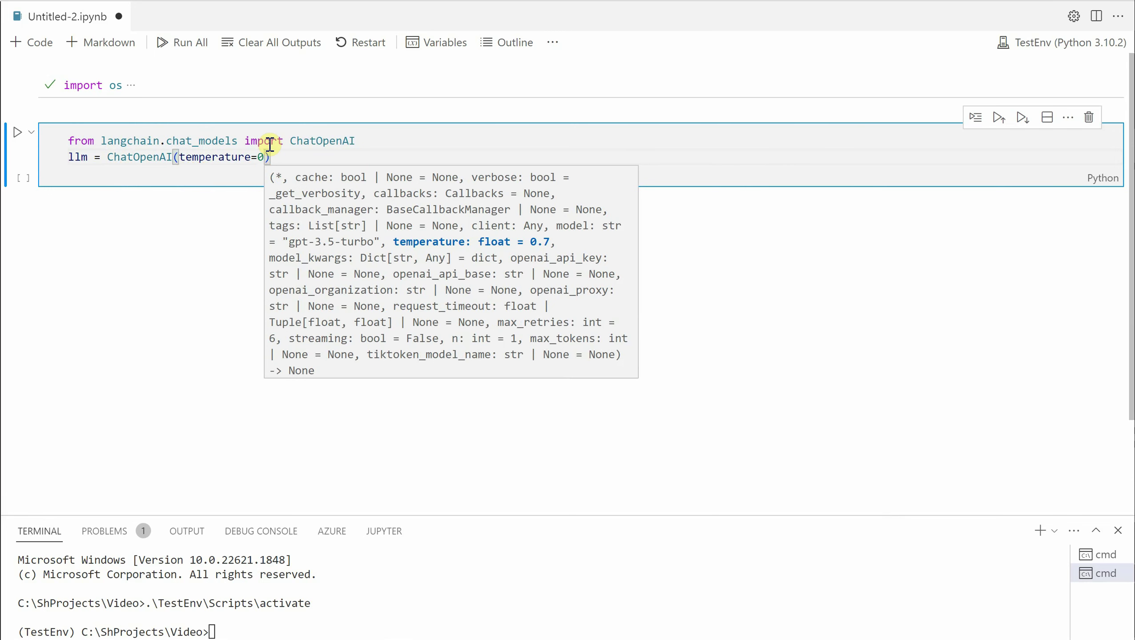
pyautogui.write(', open')
pyautogui.press('Down')
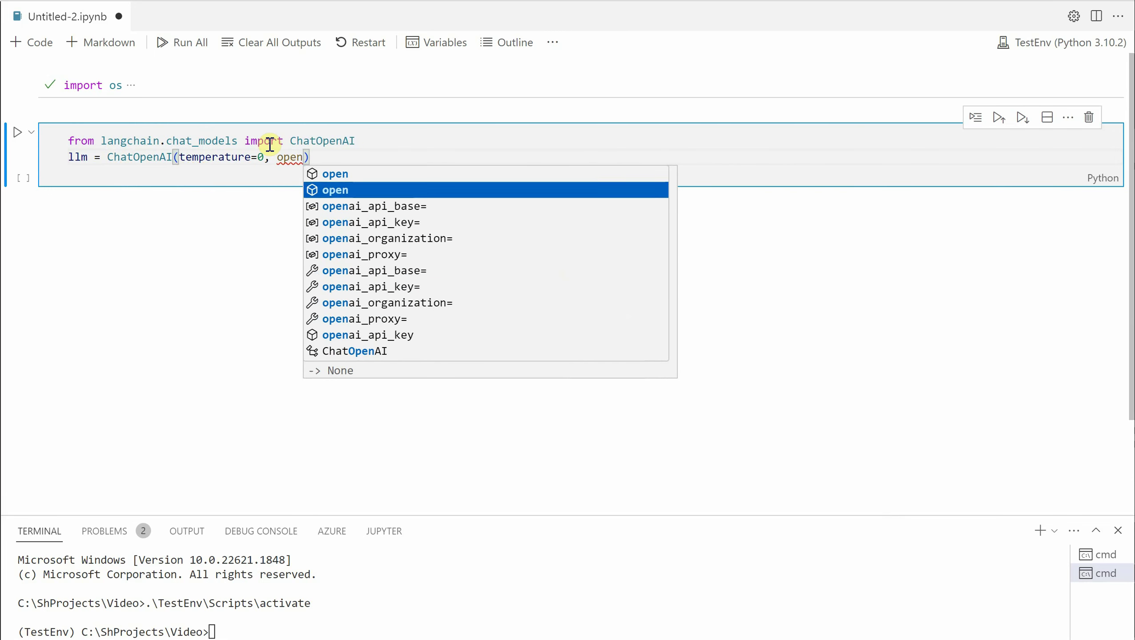
pyautogui.press('Down')
pyautogui.press('Down')
pyautogui.press('Tab')
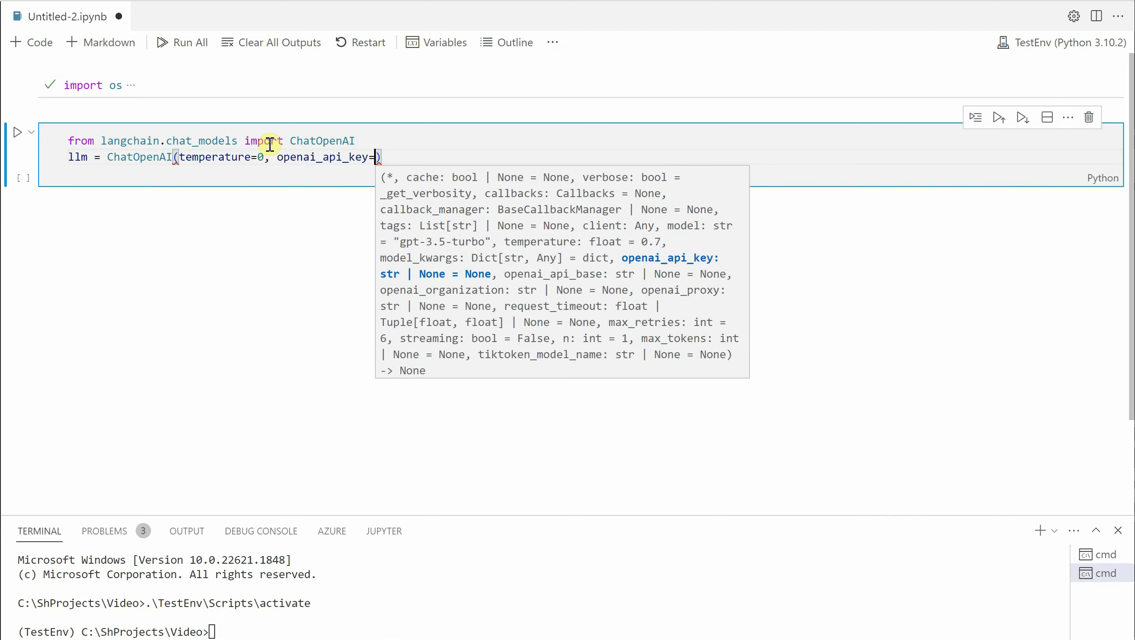
pyautogui.write('os.')
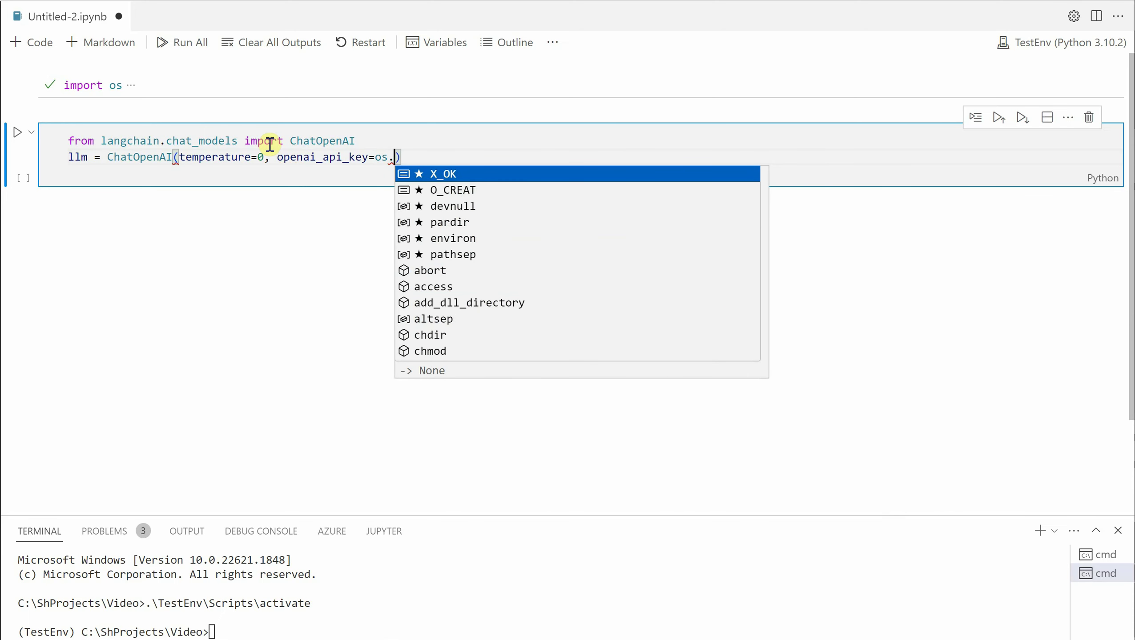
pyautogui.write('en')
pyautogui.press('Tab')
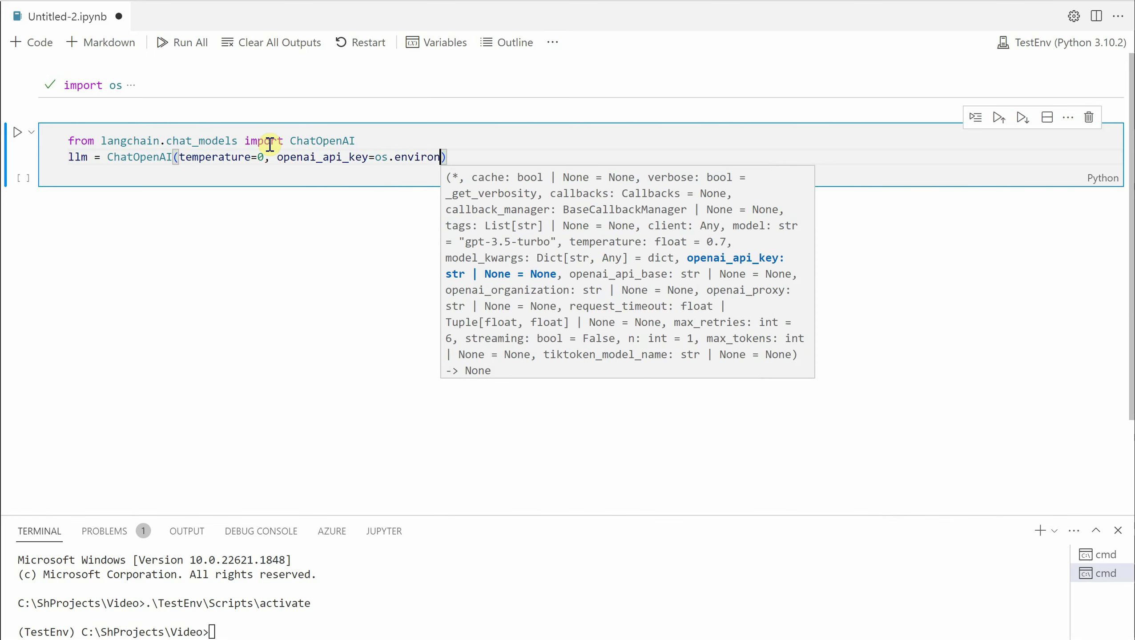
pyautogui.write('["o')
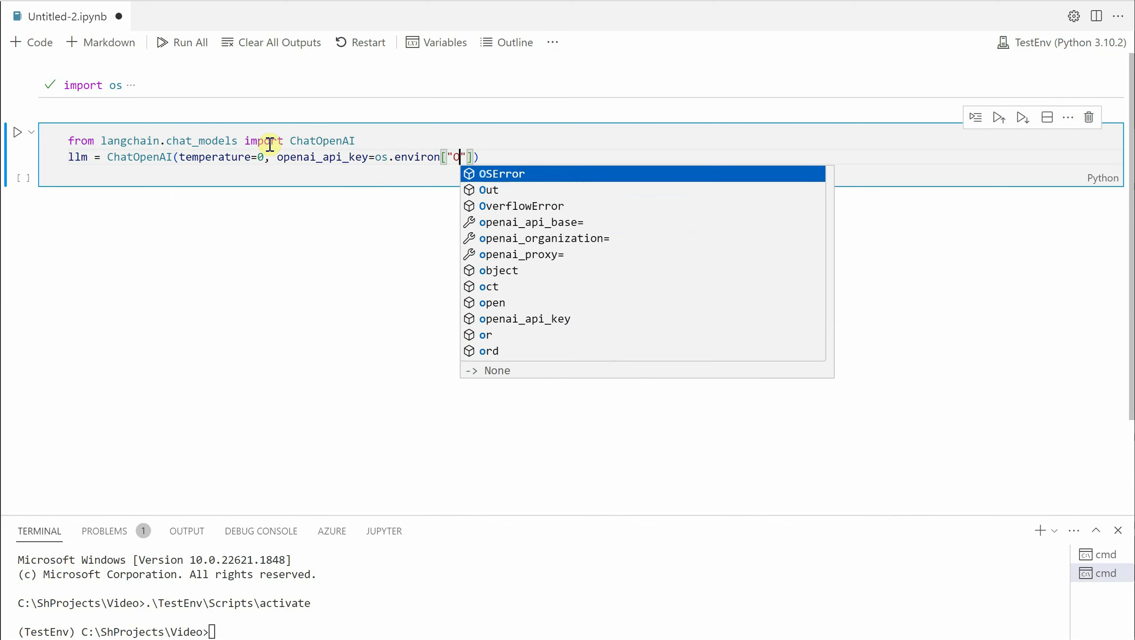
pyautogui.write('P')
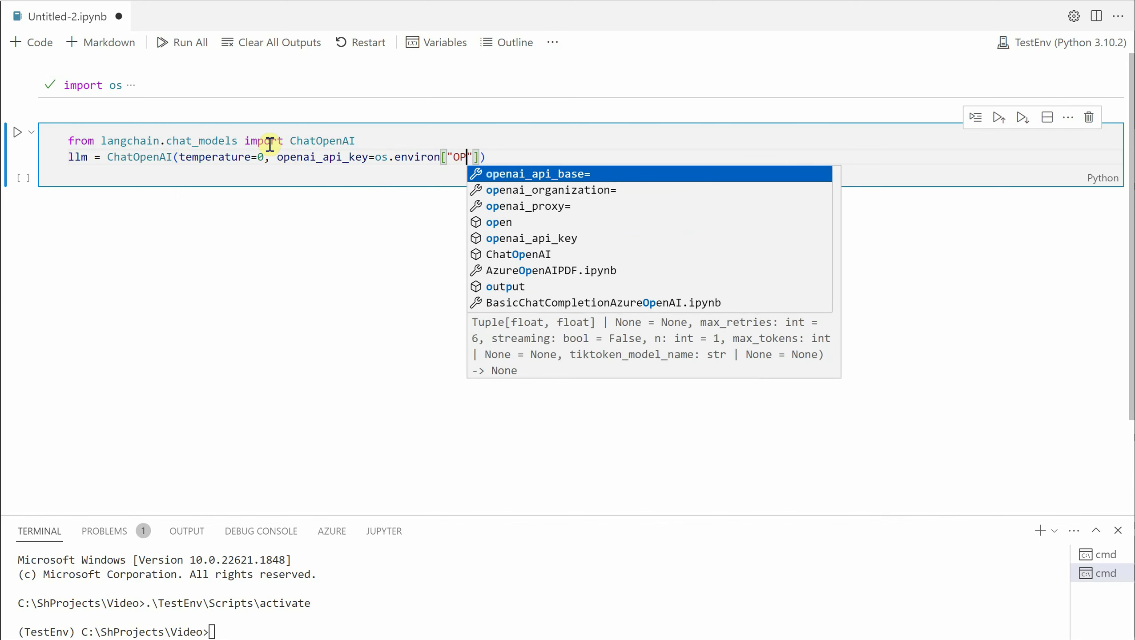
pyautogui.write('EN')
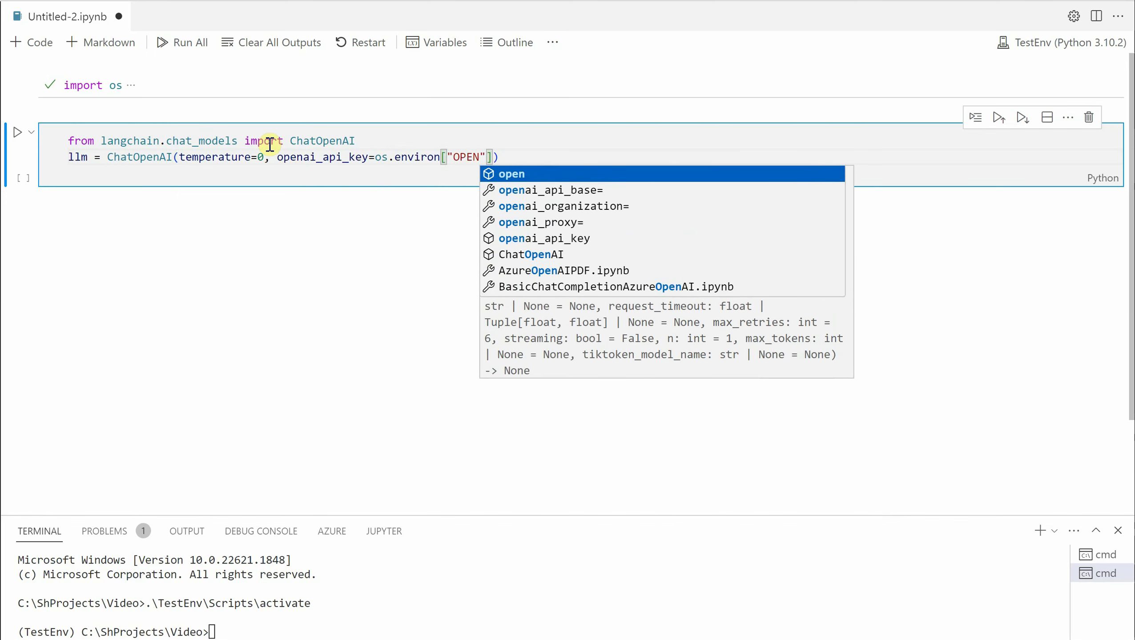
pyautogui.write('AI_')
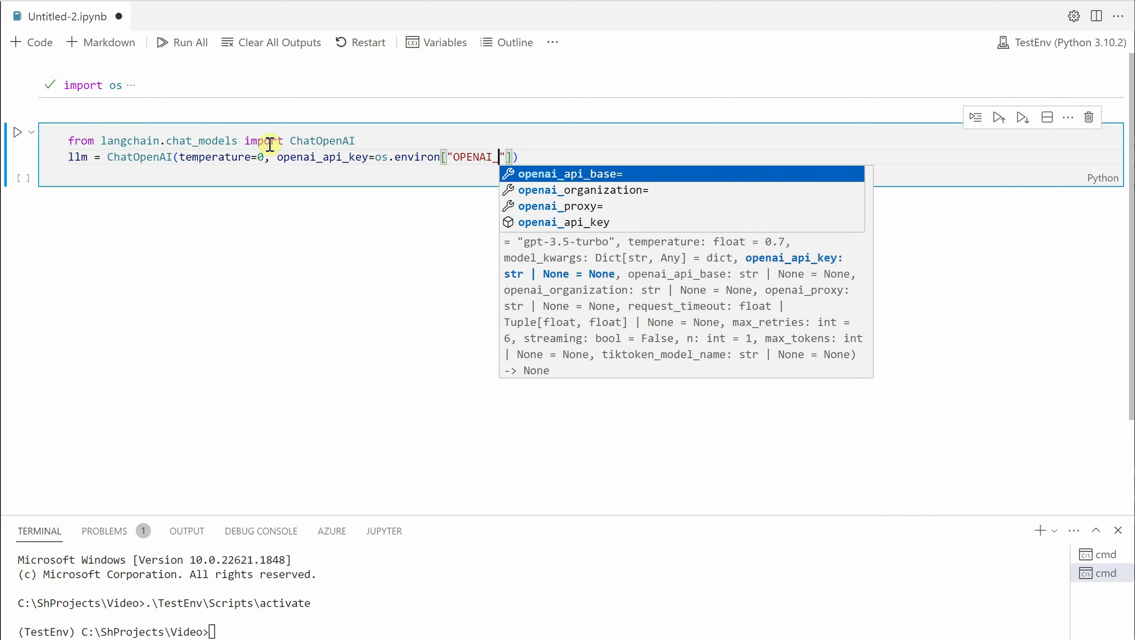
pyautogui.write('API_K')
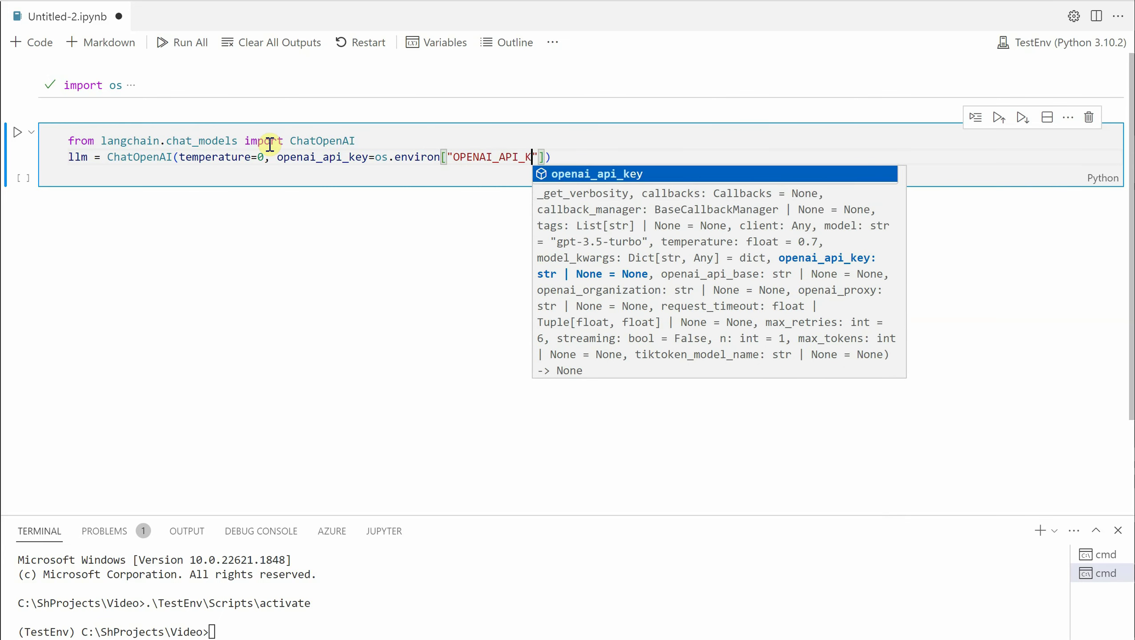
pyautogui.write('EY')
pyautogui.press('Escape')
pyautogui.write(']')
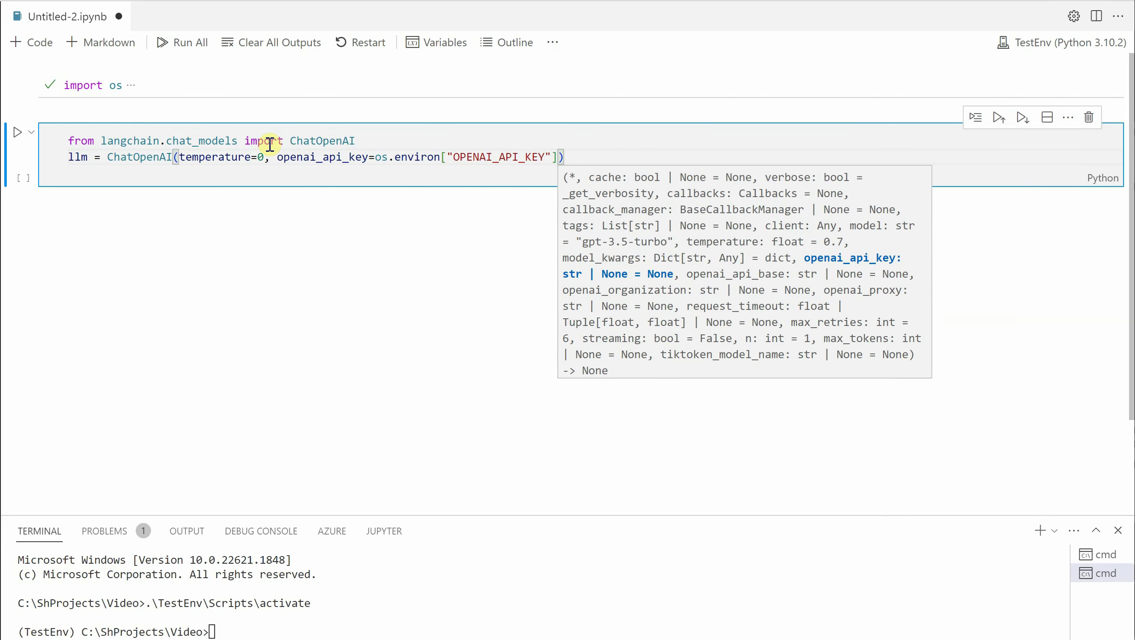
pyautogui.write(')')
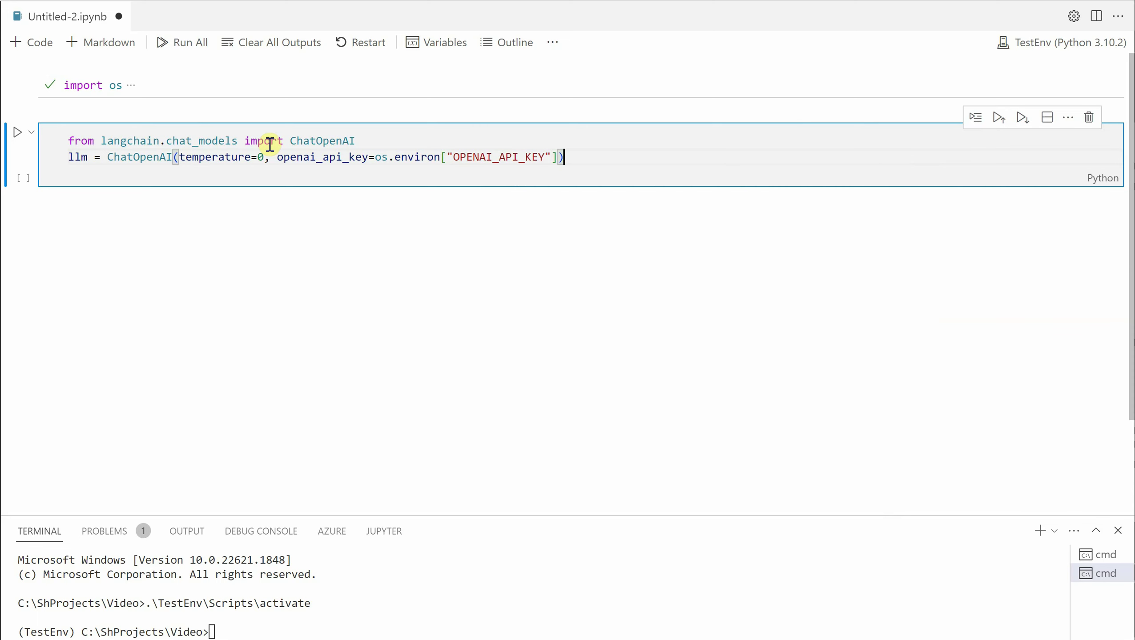
pyautogui.click(11, 93)
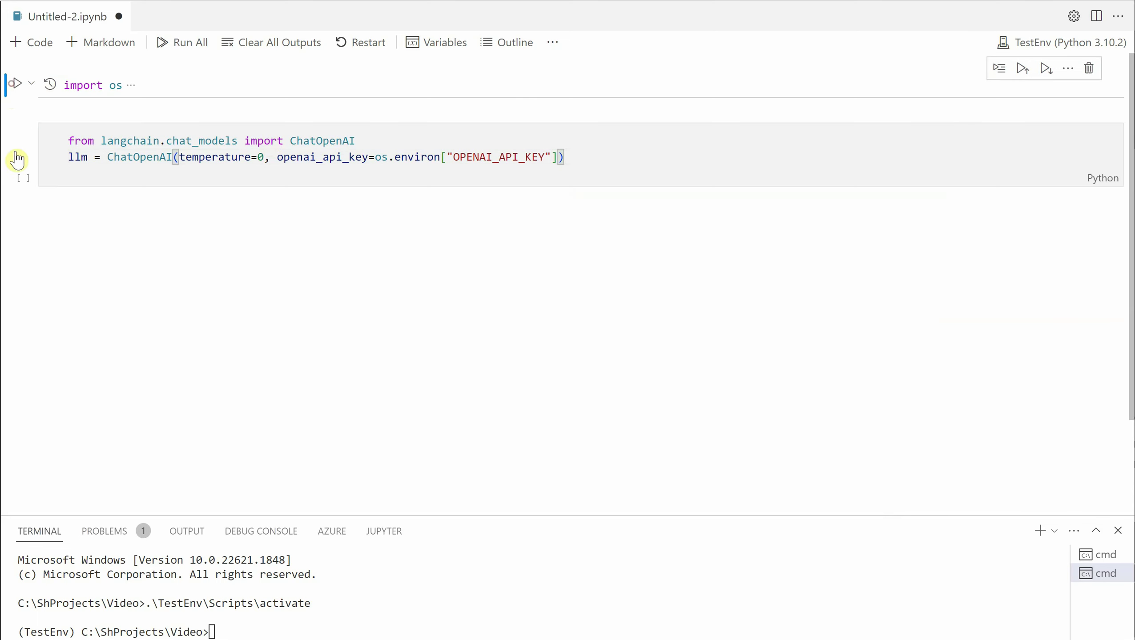
# Step: Run the llm cell and write a prompt asking for a 20-30 word movie-and-popcorn post
pyautogui.click(18, 133)
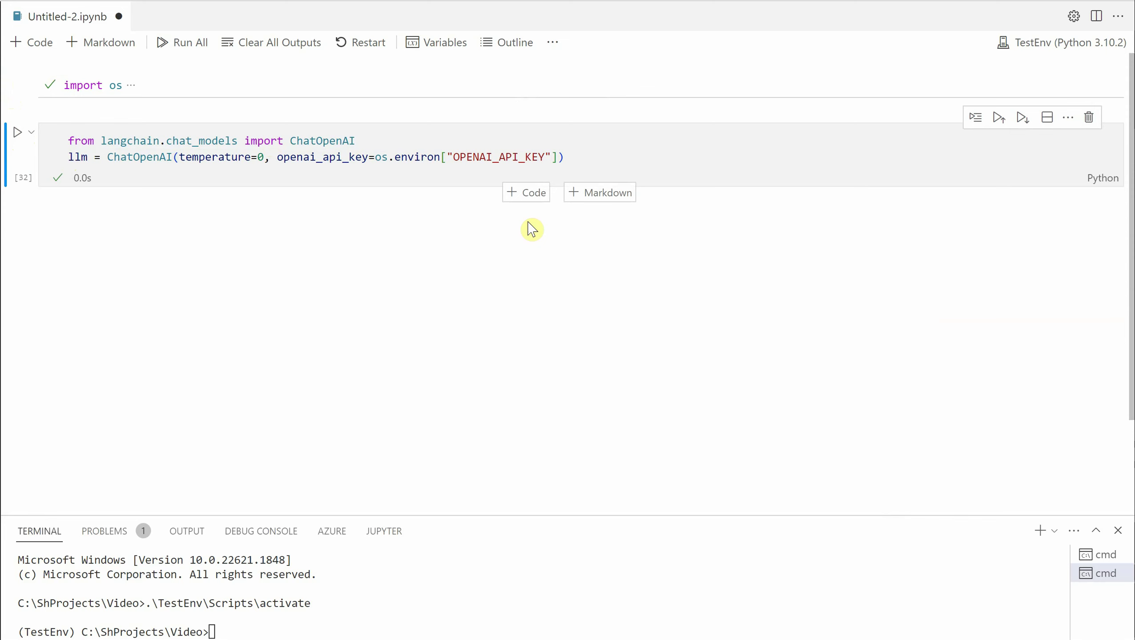
pyautogui.click(525, 194)
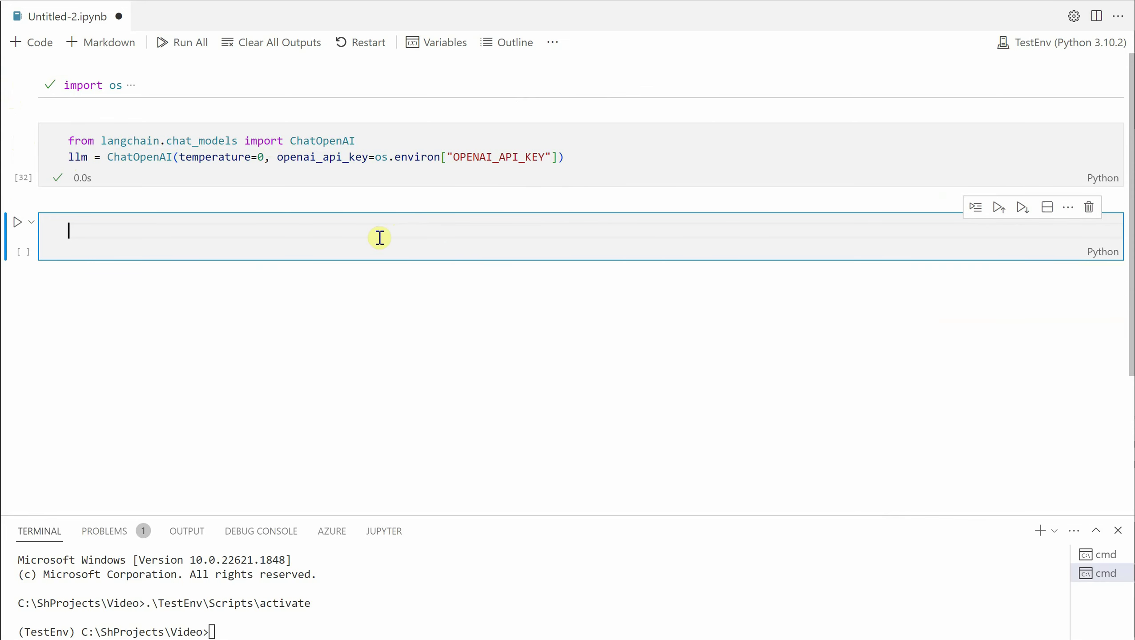
pyautogui.write('prom')
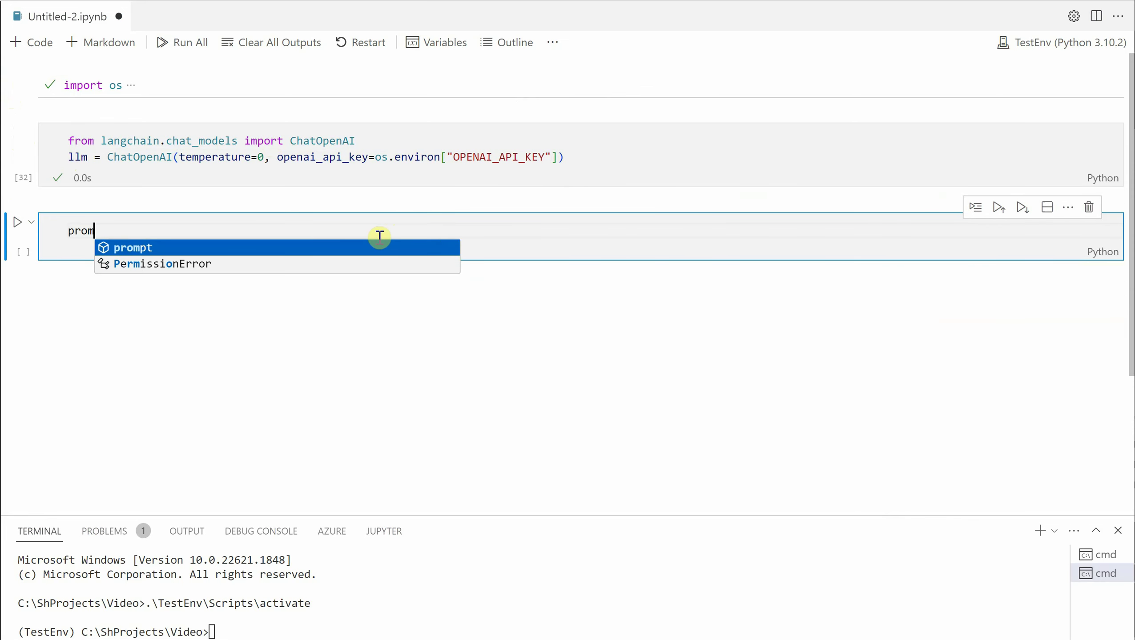
pyautogui.write('pt = ')
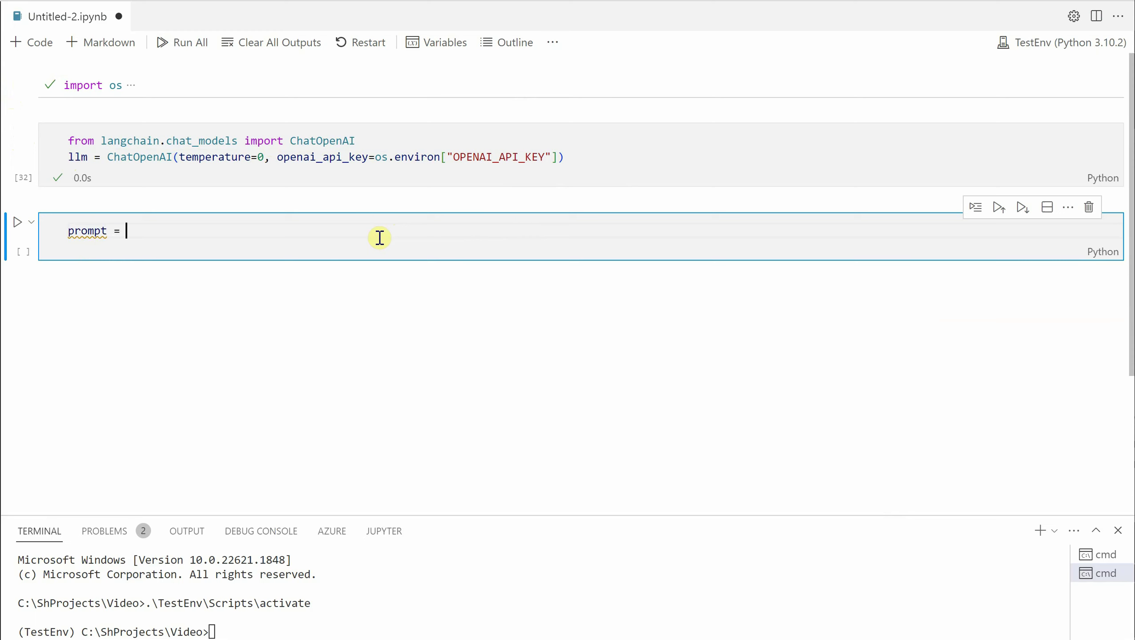
pyautogui.write('"Create')
pyautogui.write('a soc')
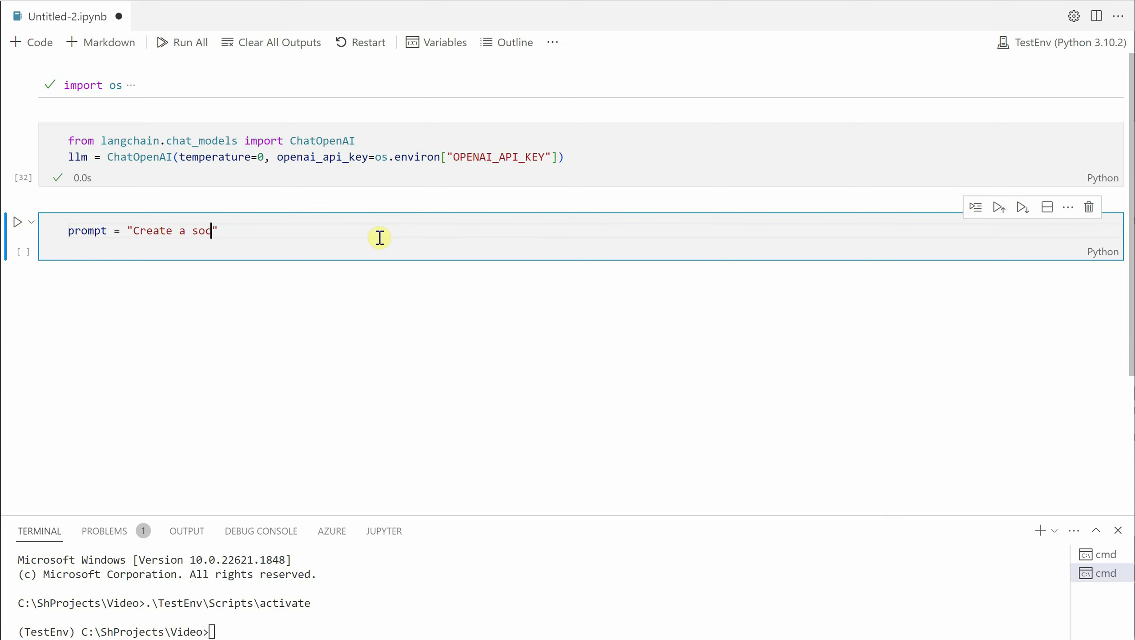
pyautogui.write('ial me')
pyautogui.write('dia po')
pyautogui.write('st ')
pyautogui.write('abo')
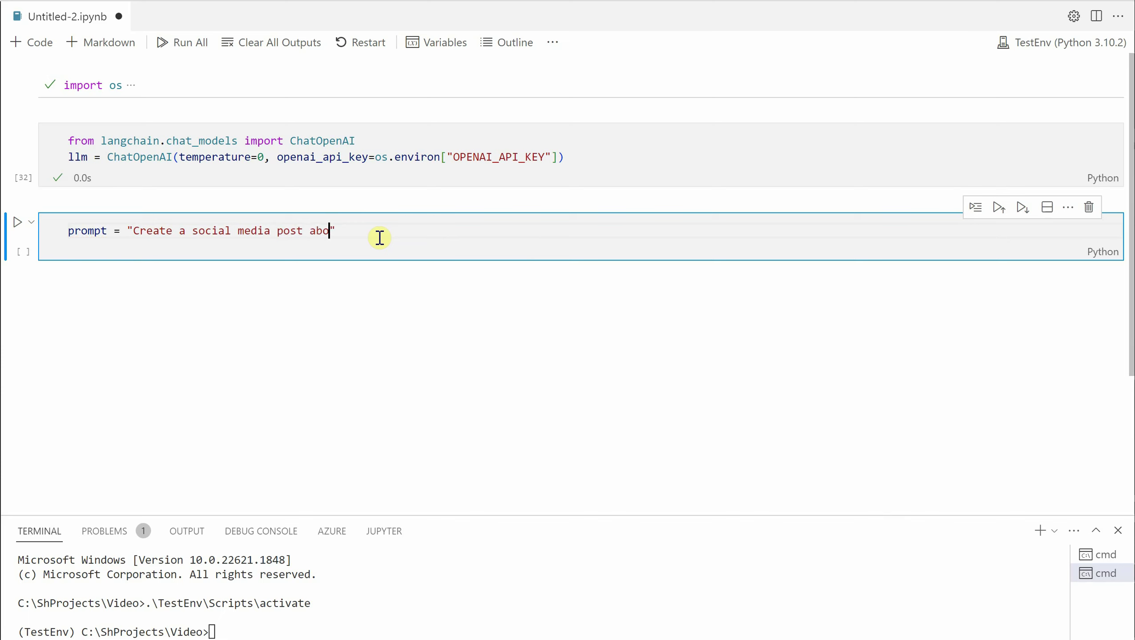
pyautogui.write('ut ')
pyautogui.write('going for ')
pyautogui.write('a movie ')
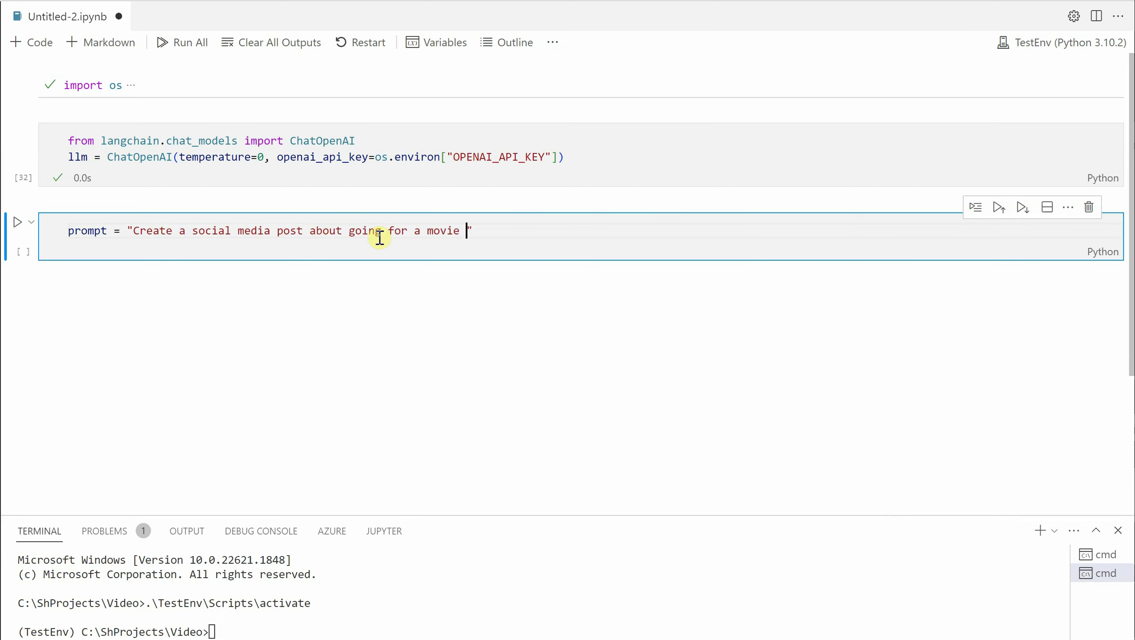
pyautogui.write('n')
pyautogui.press('BackSpace')
pyautogui.write('and hav')
pyautogui.write('ing popcor')
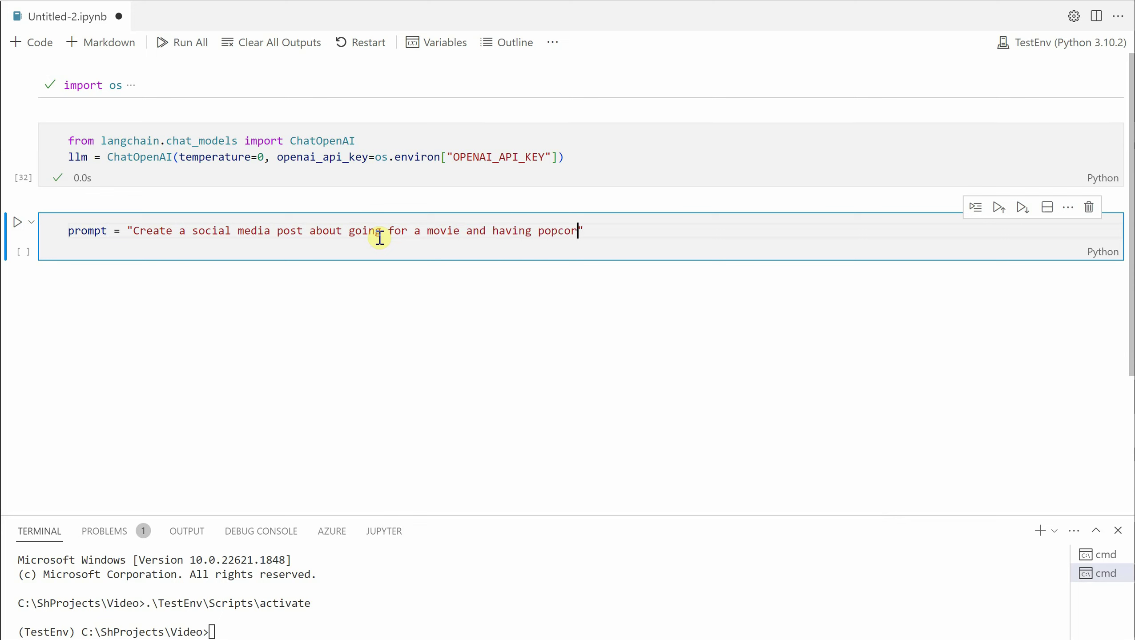
pyautogui.write('ns in ')
pyautogui.write('20')
pyautogui.write('-30 wo')
pyautogui.write('rds')
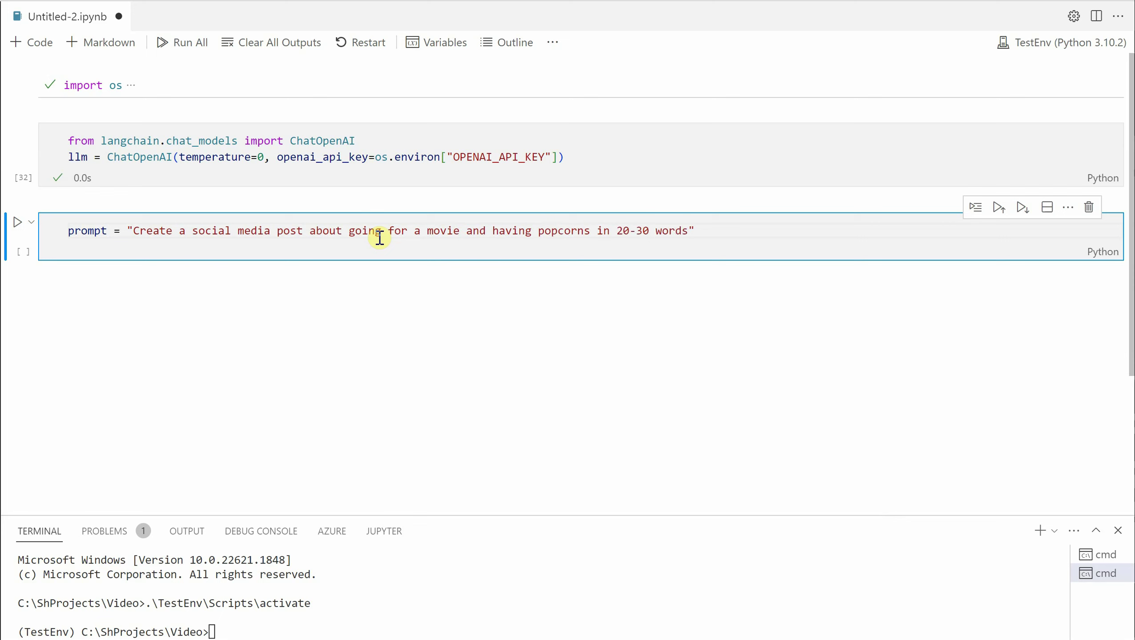
pyautogui.press('End')
pyautogui.press('Return')
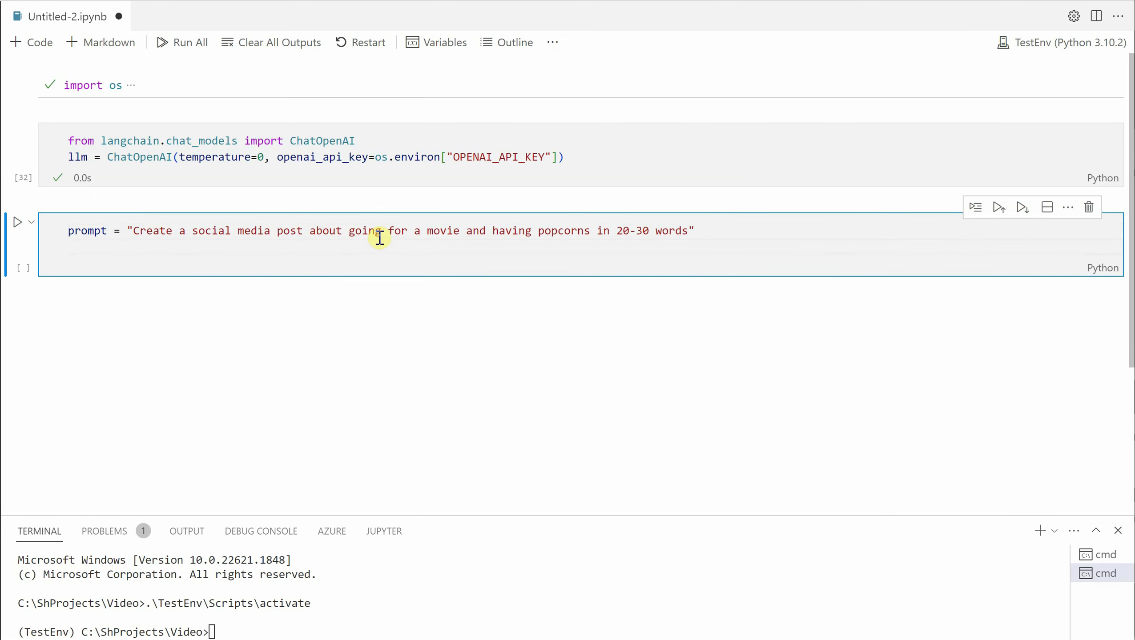
pyautogui.write('response')
pyautogui.write(' = llm.p')
pyautogui.write('re')
# Step: Add response = llm.predict(prompt) and print(response) to the cell
pyautogui.press('Tab')
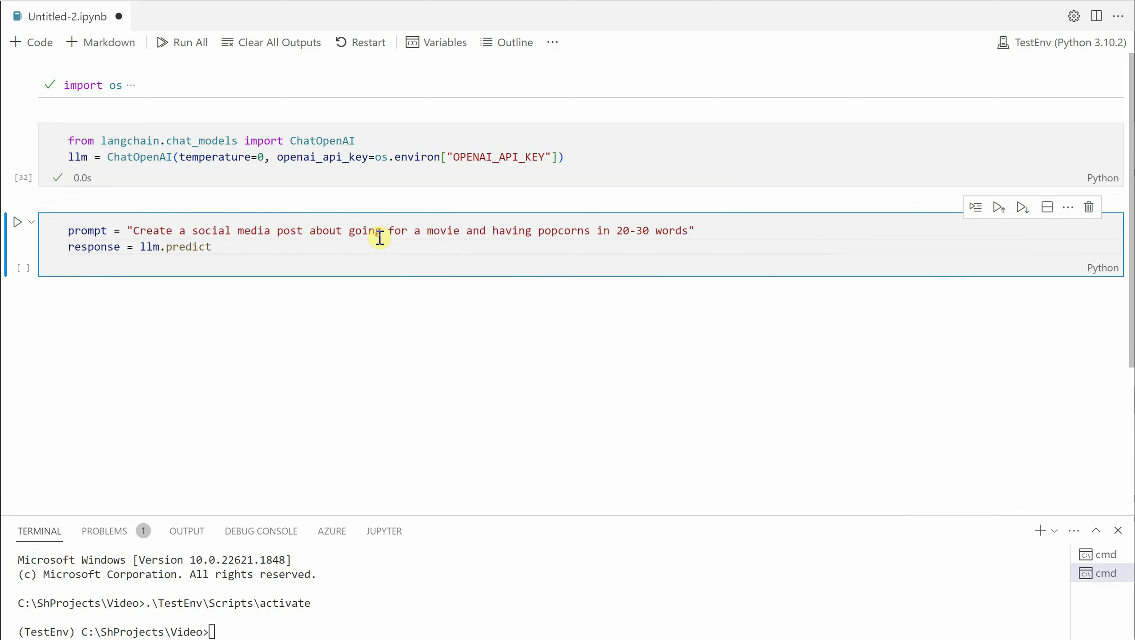
pyautogui.write('(pr')
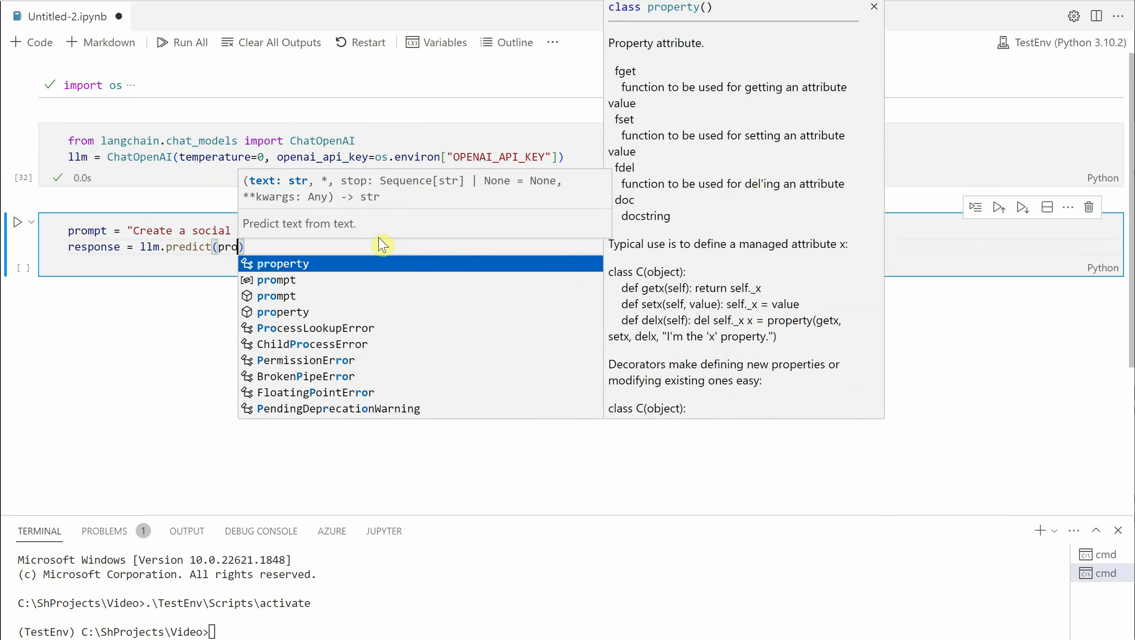
pyautogui.write('om')
pyautogui.press('Tab')
pyautogui.write(')')
pyautogui.press('Return')
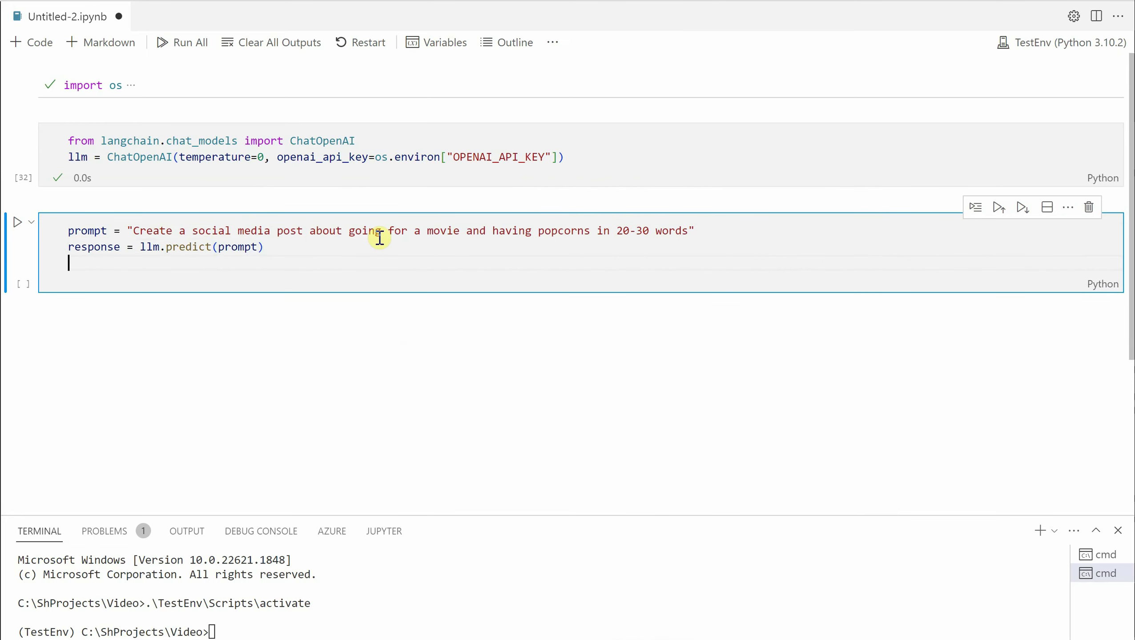
pyautogui.write('print(r')
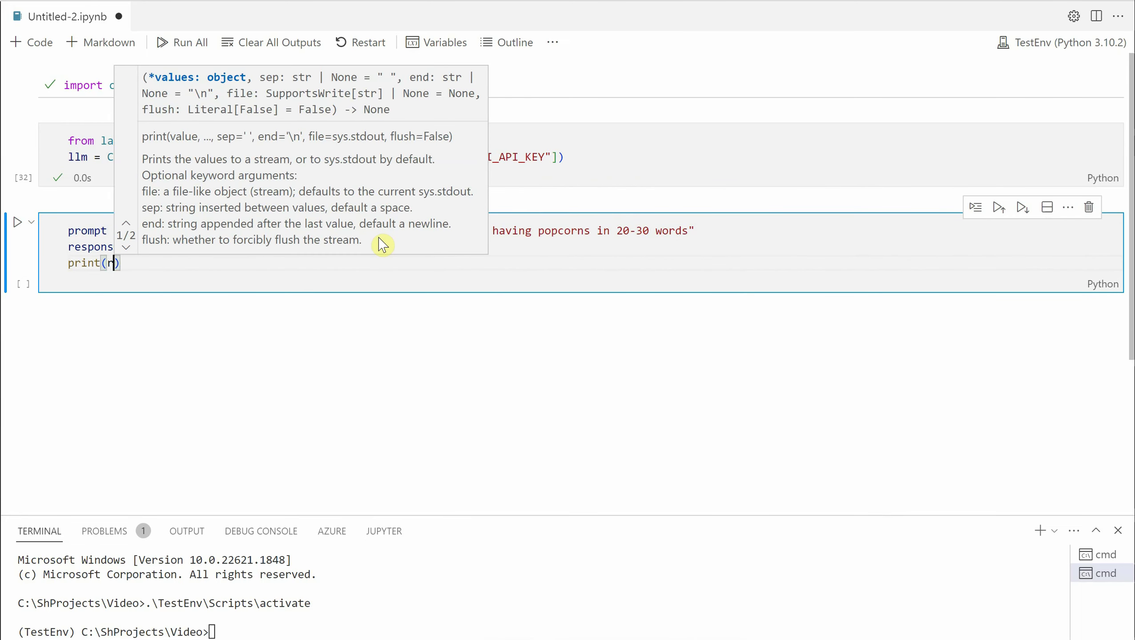
pyautogui.write('es')
pyautogui.press('Down')
pyautogui.press('Down')
pyautogui.press('Tab')
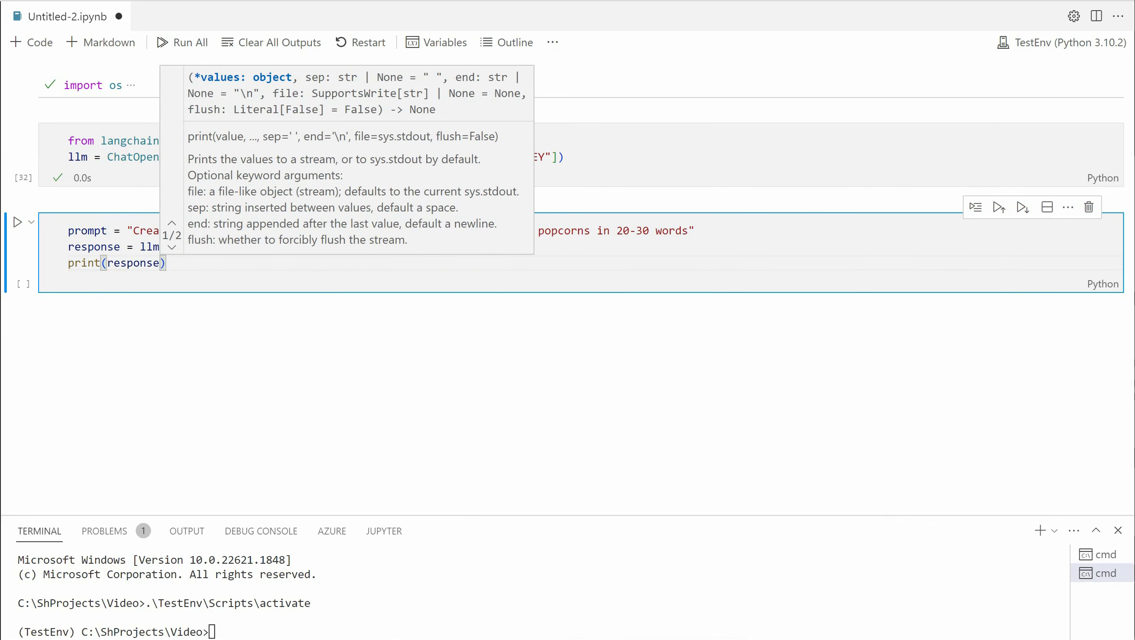
# Step: Run the prompt cell to print the movie-night post, then select its three code lines
pyautogui.click(18, 223)
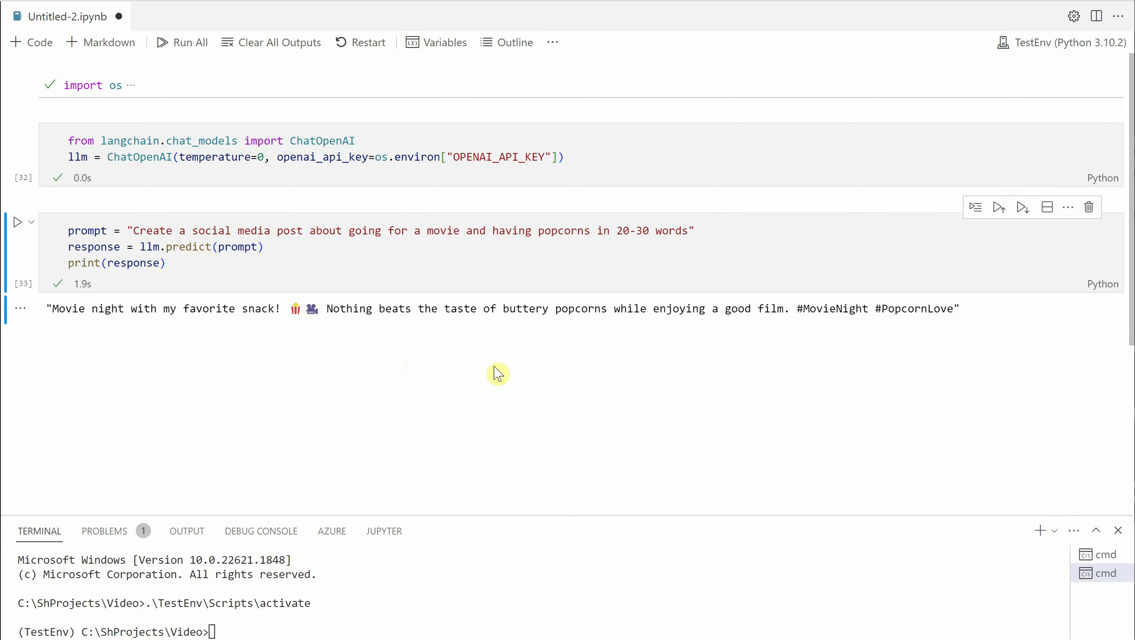
pyautogui.moveTo(567, 330)
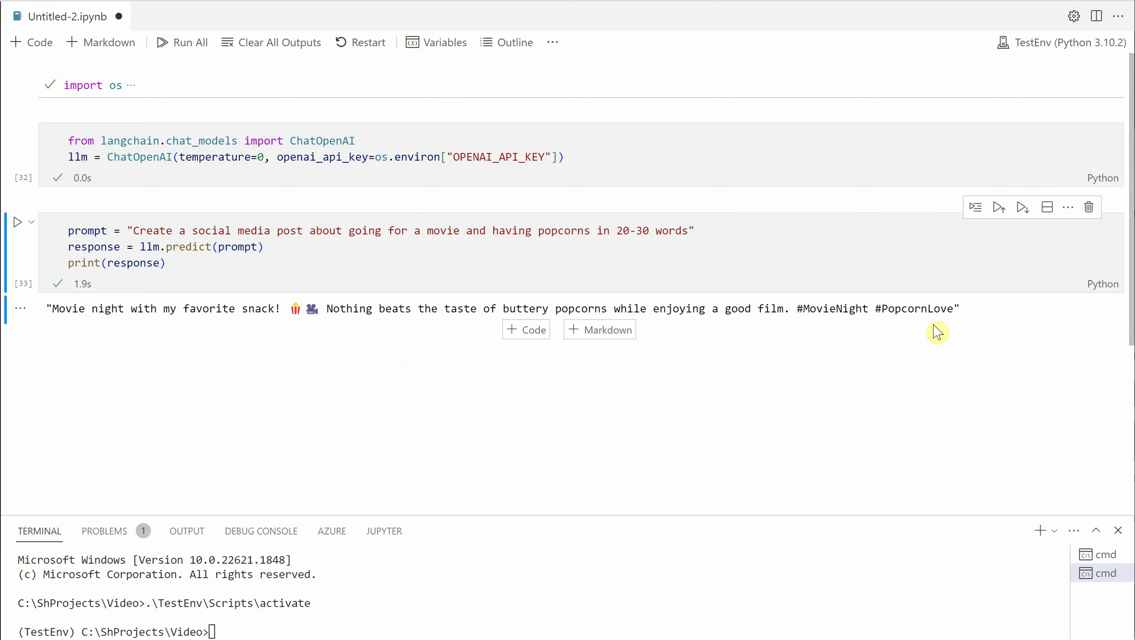
pyautogui.moveTo(167, 263); pyautogui.dragTo(45, 242)
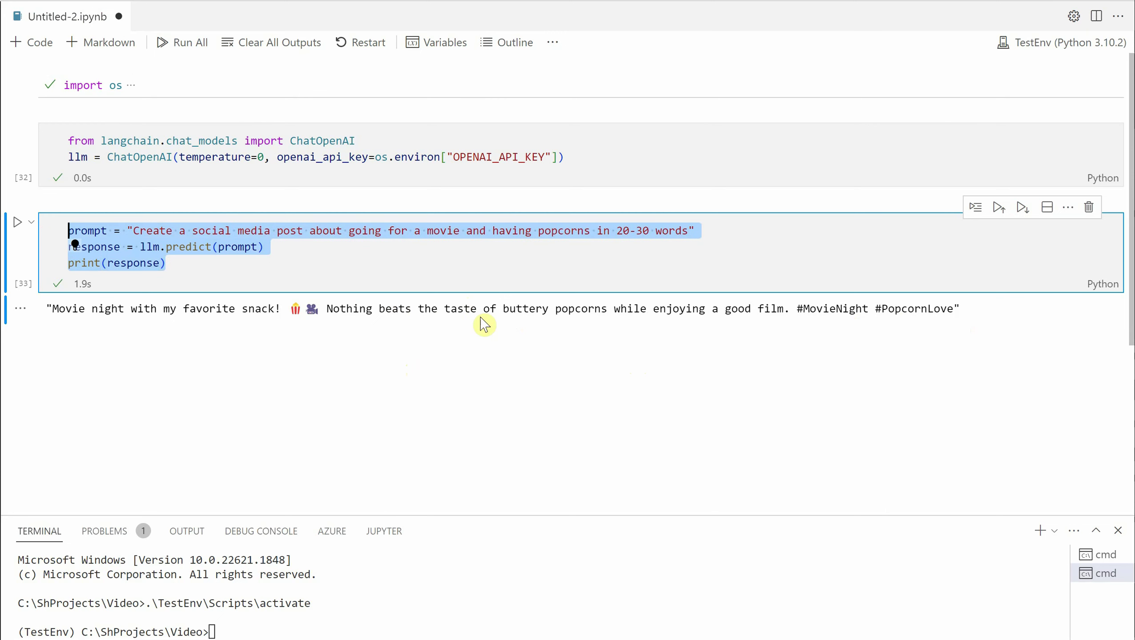
# Step: Paste the prompt code into a new cell and wrap the prompt in triple quotes across lines
pyautogui.click(524, 337)
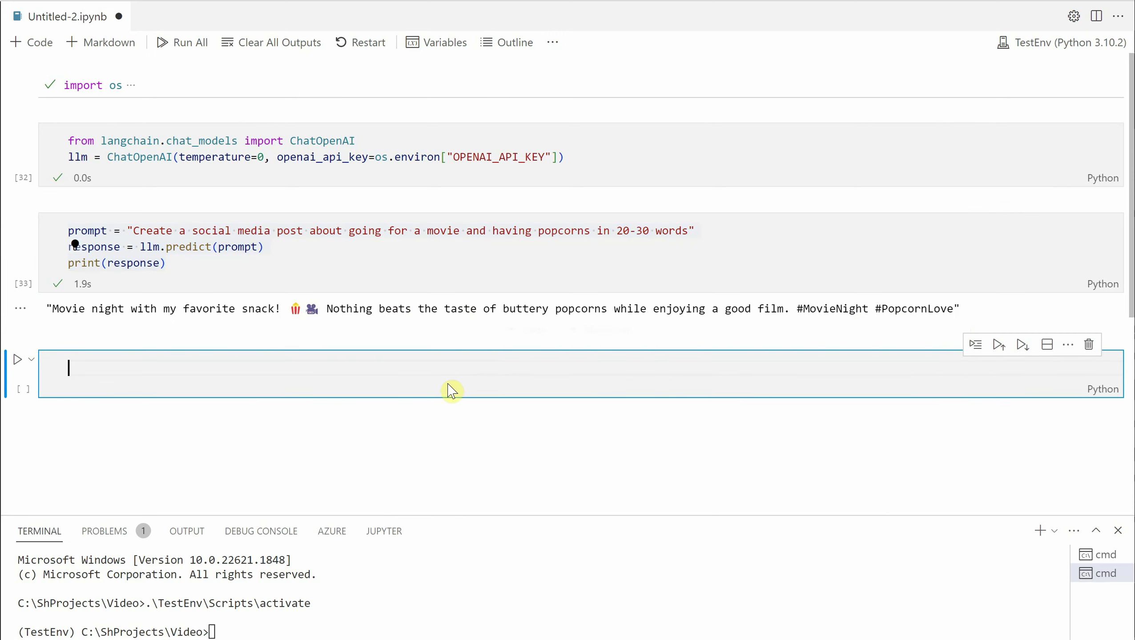
pyautogui.write('prompt = "Create a social media post about going for a movie and having popcorns in 20-30 words" response = llm.predict(prompt) print(response)')
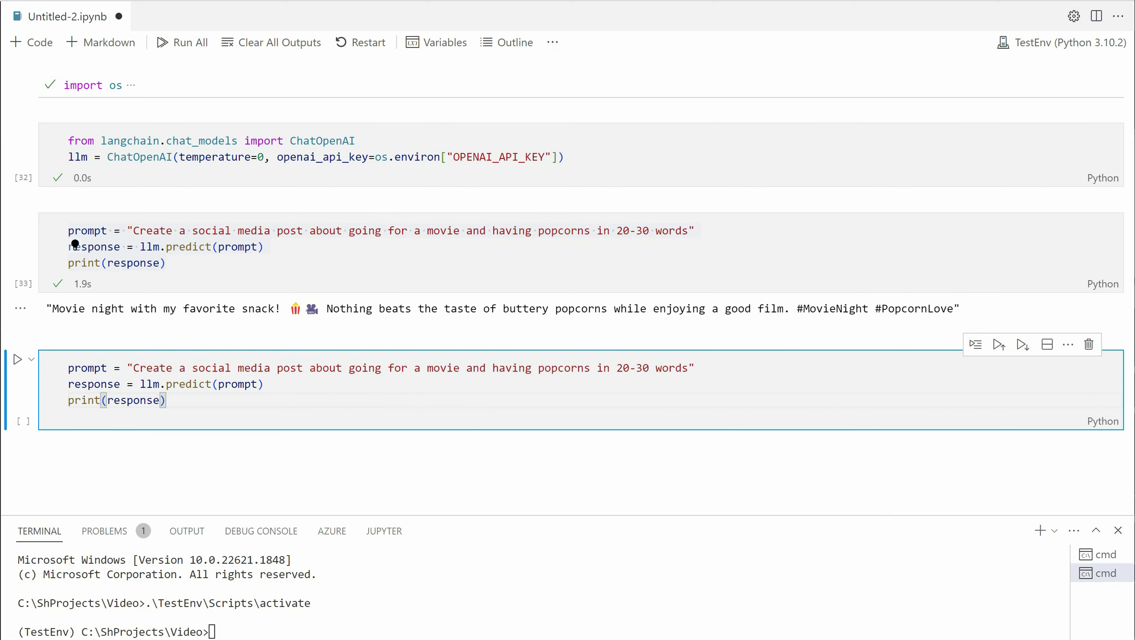
pyautogui.click(131, 368)
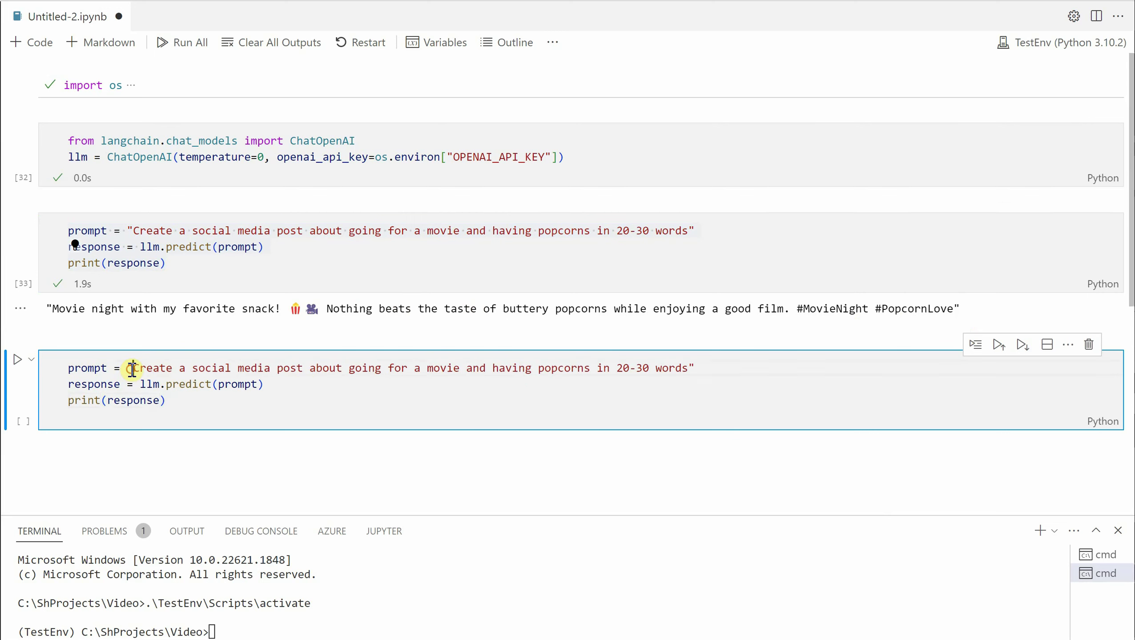
pyautogui.write('""2')
pyautogui.press('Tab')
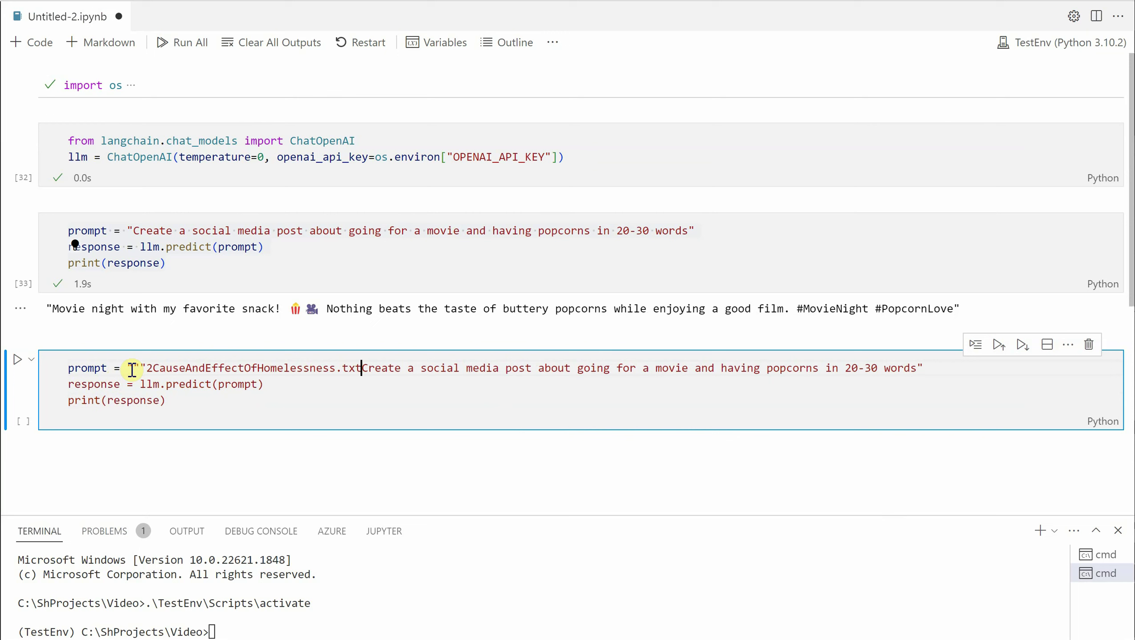
pyautogui.hotkey('ctrl', 'z')
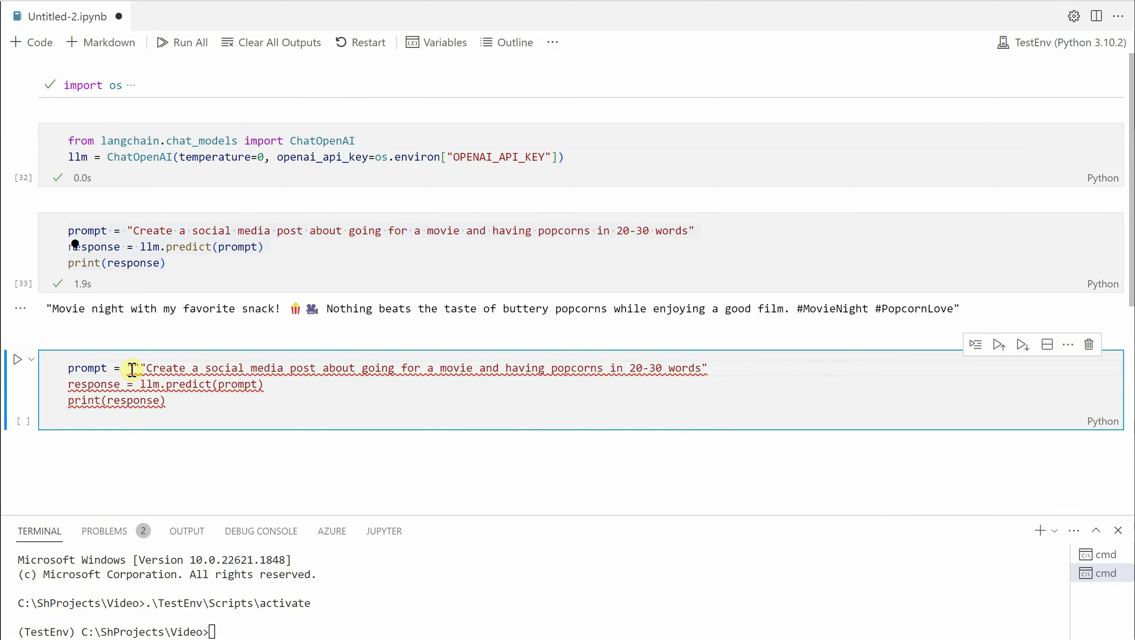
pyautogui.write('"')
pyautogui.press('Return')
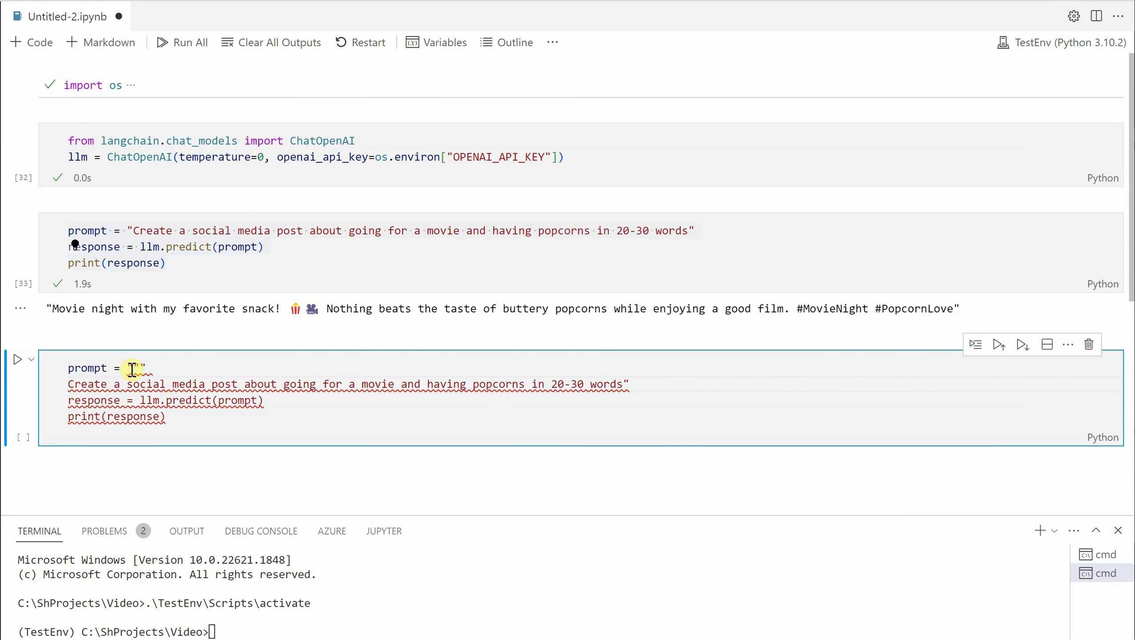
pyautogui.click(131, 369)
pyautogui.write('"')
pyautogui.click(622, 385)
pyautogui.press('Return')
pyautogui.write('"')
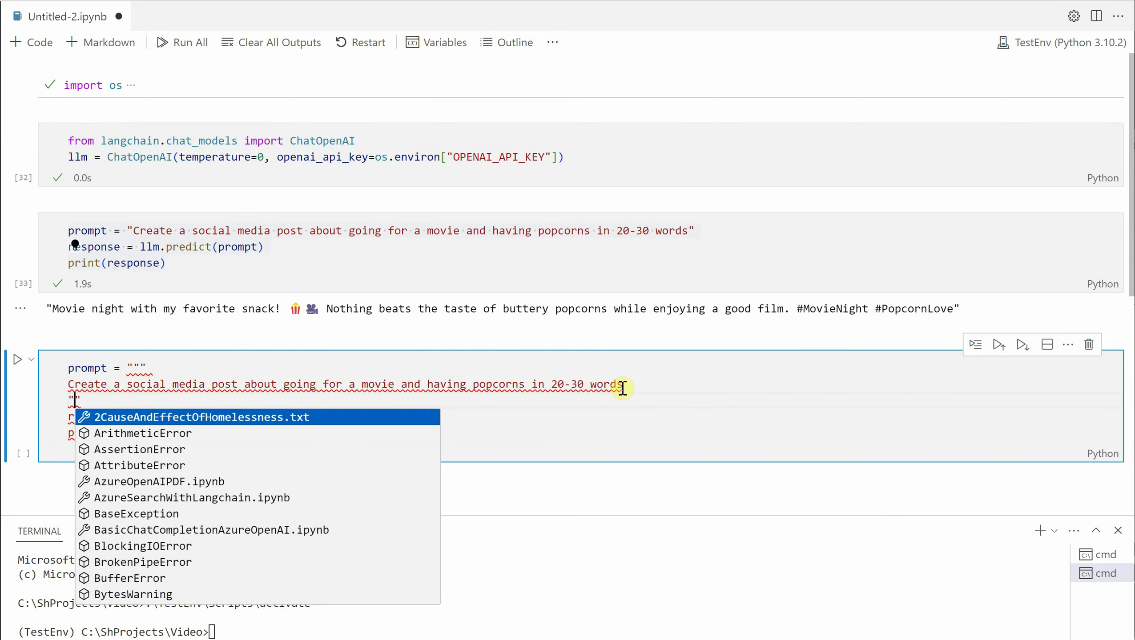
pyautogui.write('"')
pyautogui.press('Return')
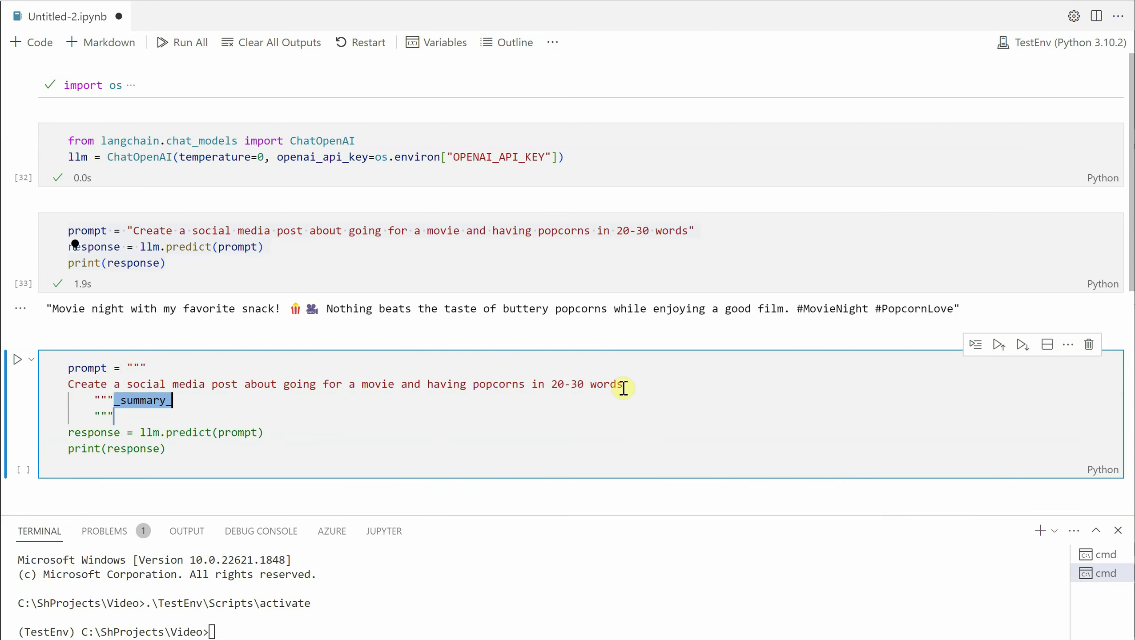
pyautogui.press('Escape')
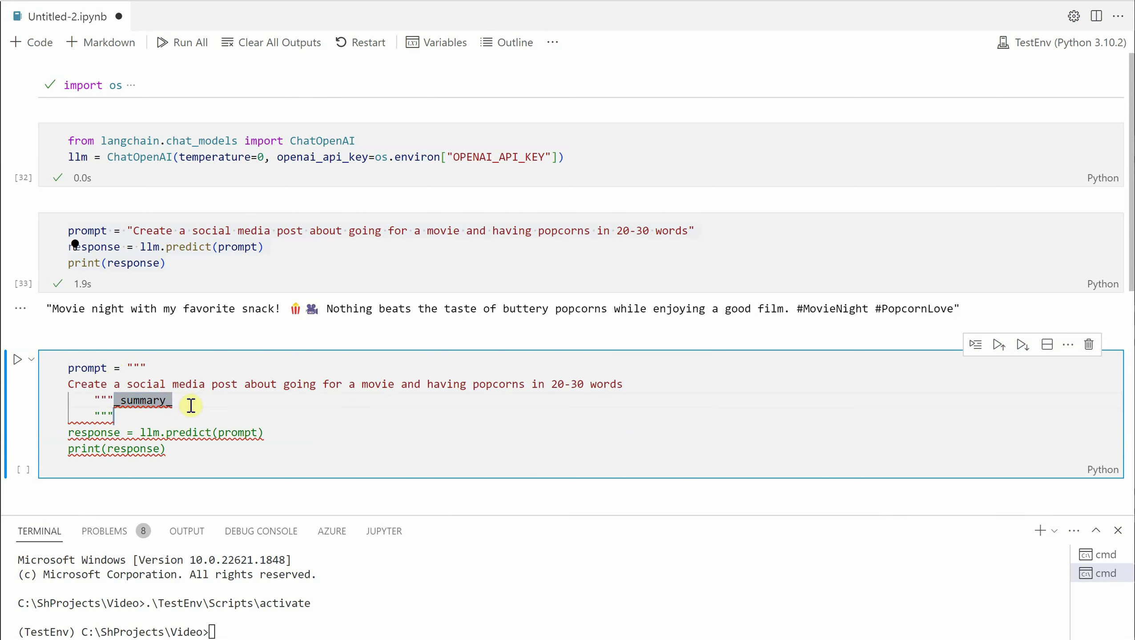
# Step: Remove the auto-inserted docstring stub and indent the prompt text on its own line
pyautogui.moveTo(180, 400); pyautogui.dragTo(195, 413)
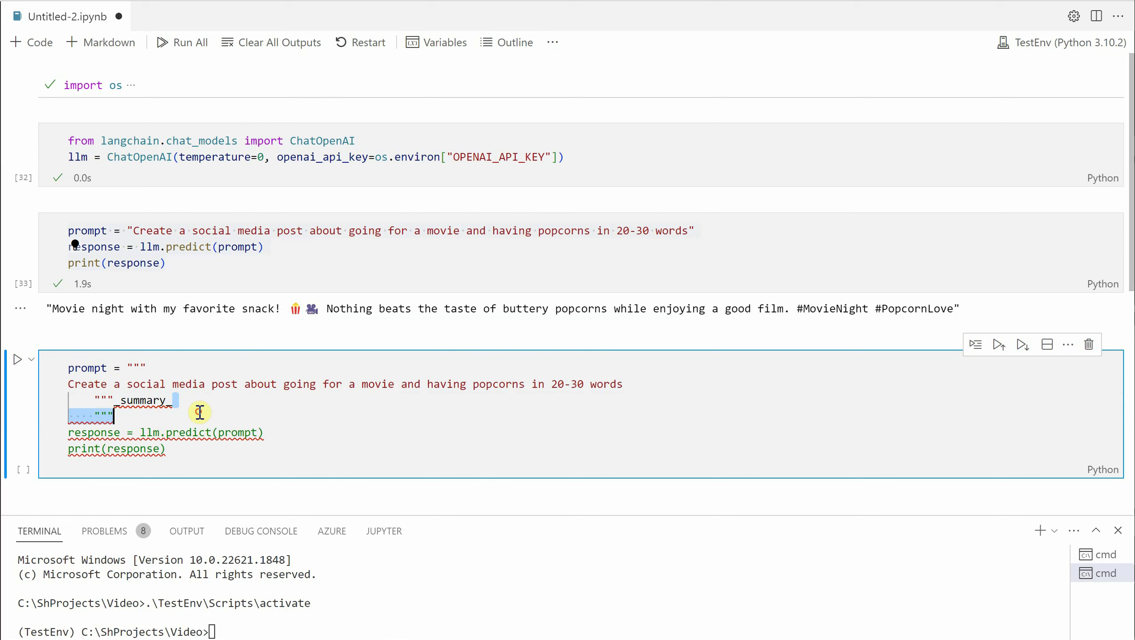
pyautogui.press('BackSpace')
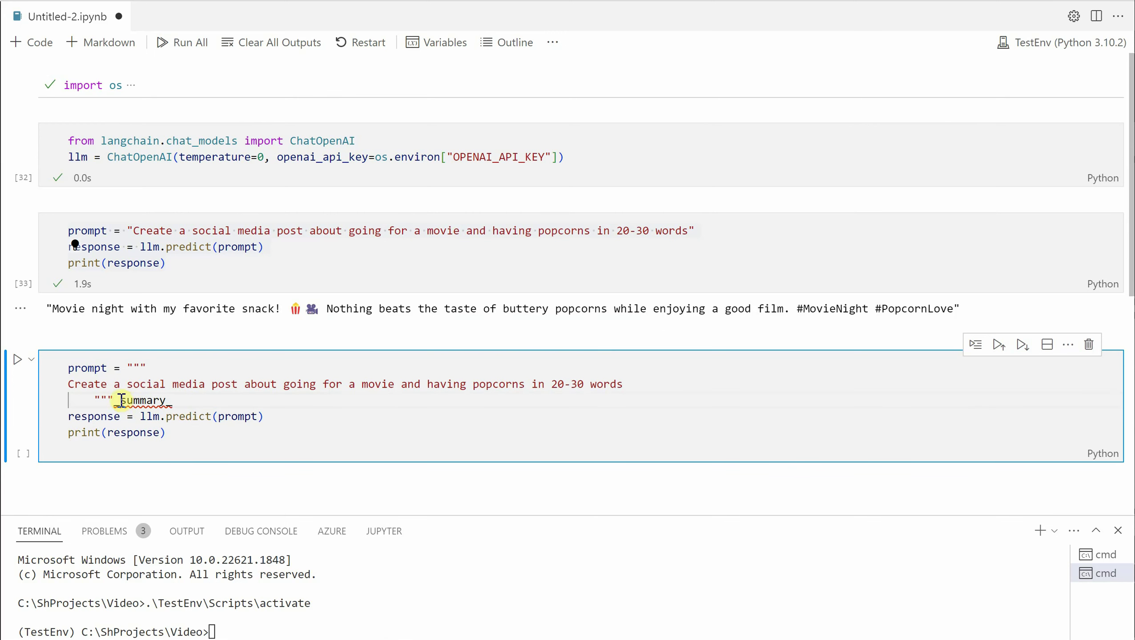
pyautogui.moveTo(114, 400); pyautogui.dragTo(182, 400)
pyautogui.press('BackSpace')
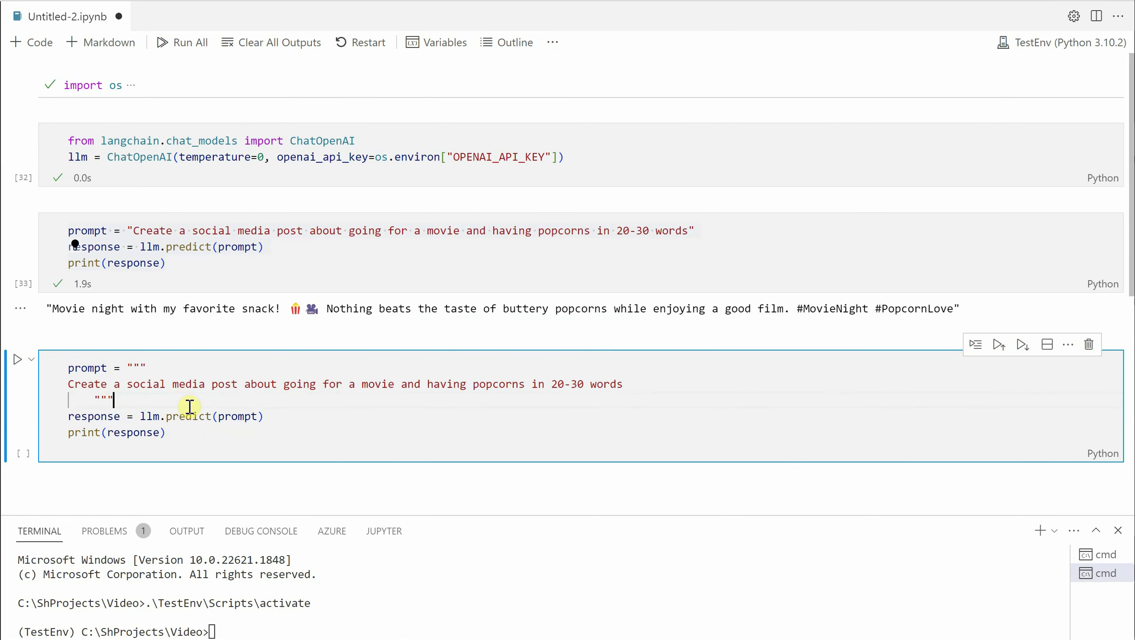
pyautogui.press('Return')
pyautogui.click(270, 362)
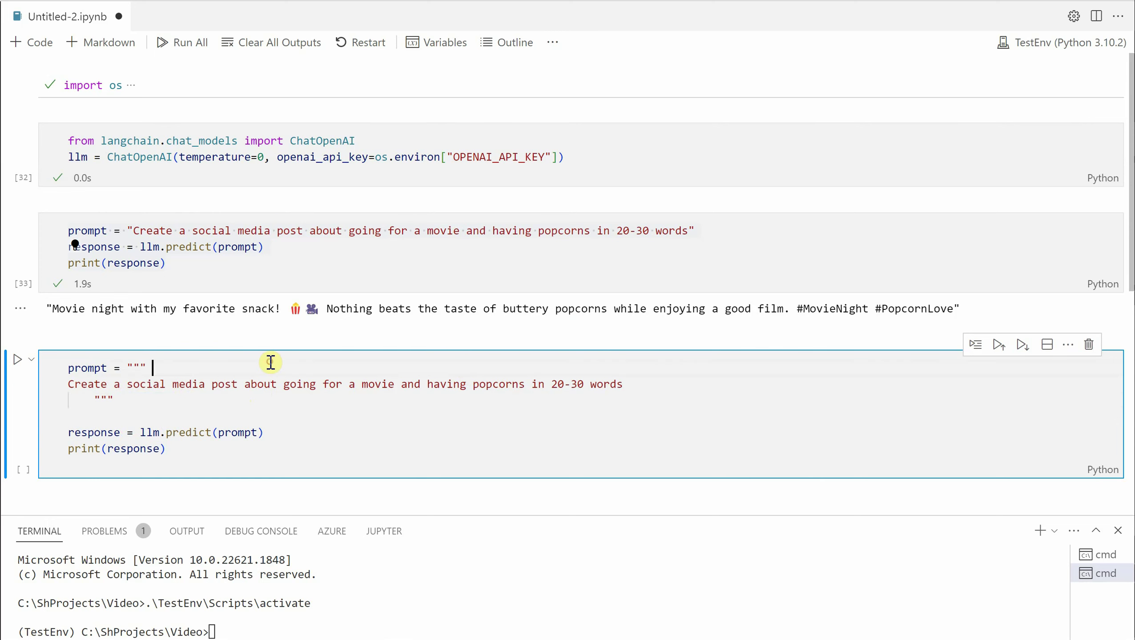
pyautogui.press('Return')
pyautogui.press('Delete')
pyautogui.press('Tab')
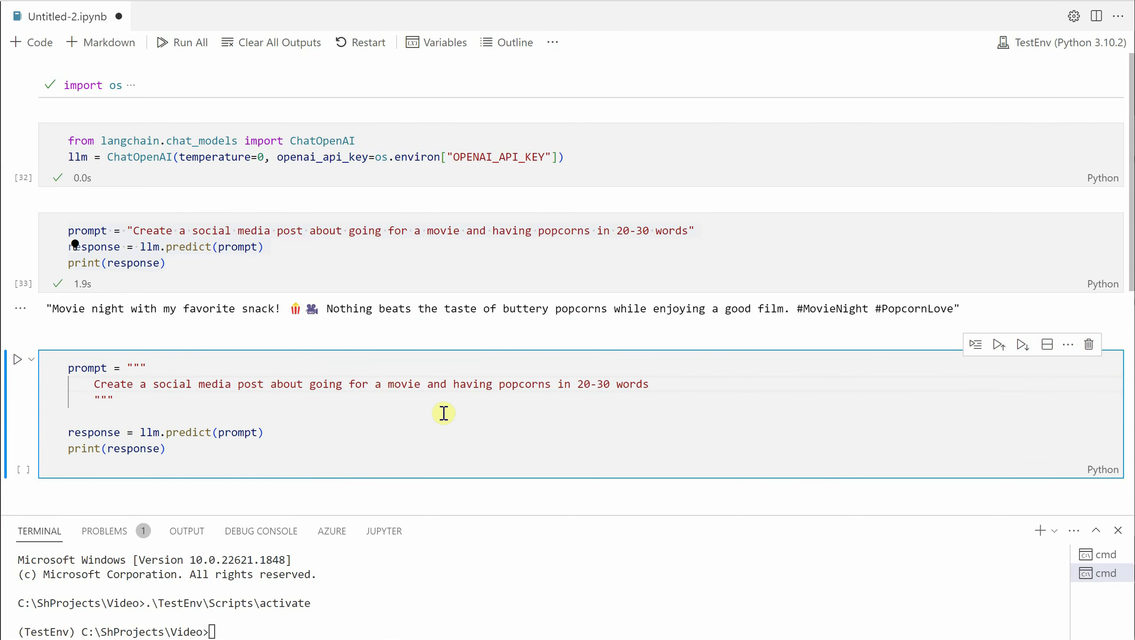
pyautogui.click(685, 386)
pyautogui.press('Return')
pyautogui.press('Return')
pyautogui.write('#')
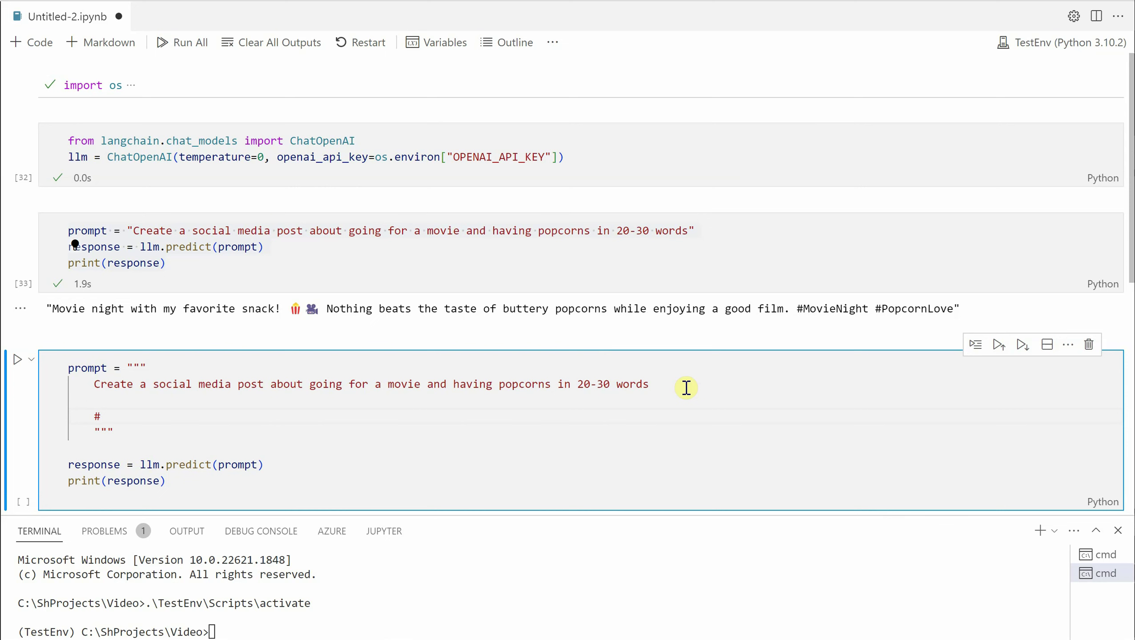
pyautogui.write('TONE')
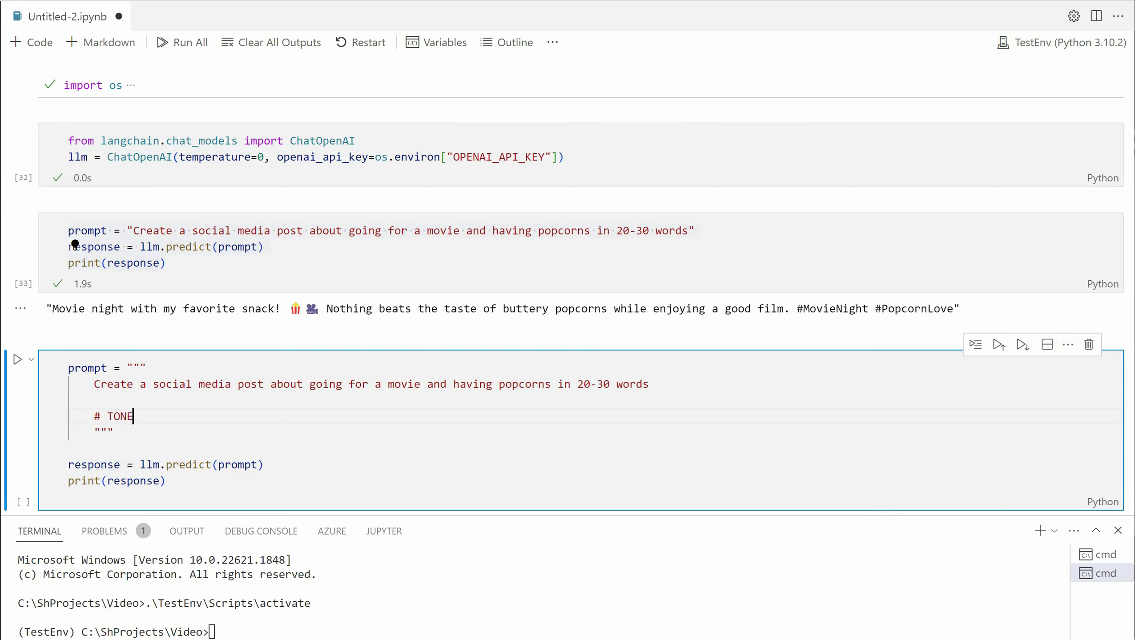
# Step: Add '# TONE' and '- Get me response in Bill Gates tone' inside the prompt
pyautogui.press('Return')
pyautogui.write('-')
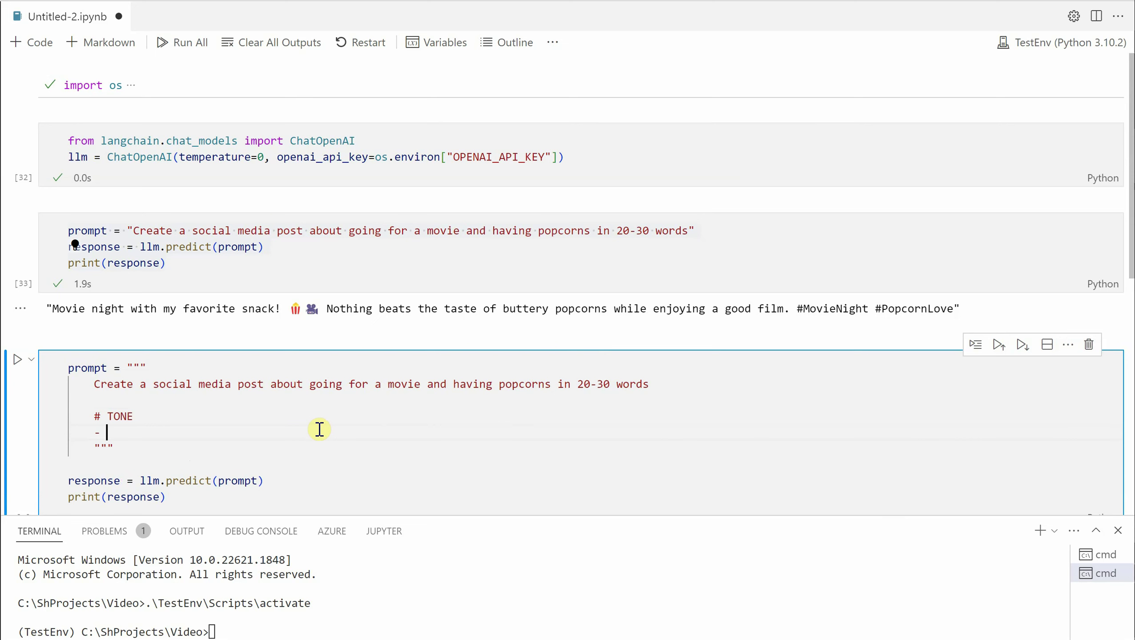
pyautogui.write('Us')
pyautogui.press('BackSpace')
pyautogui.press('BackSpace')
pyautogui.write('Get m')
pyautogui.write('e response in B')
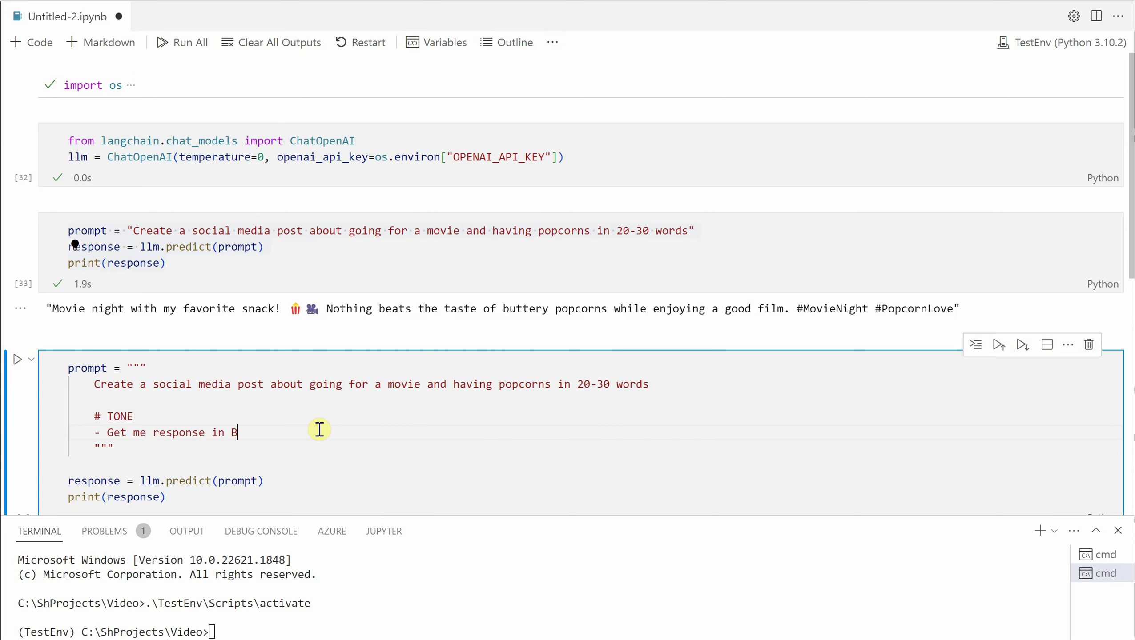
pyautogui.write('ill Gates tone')
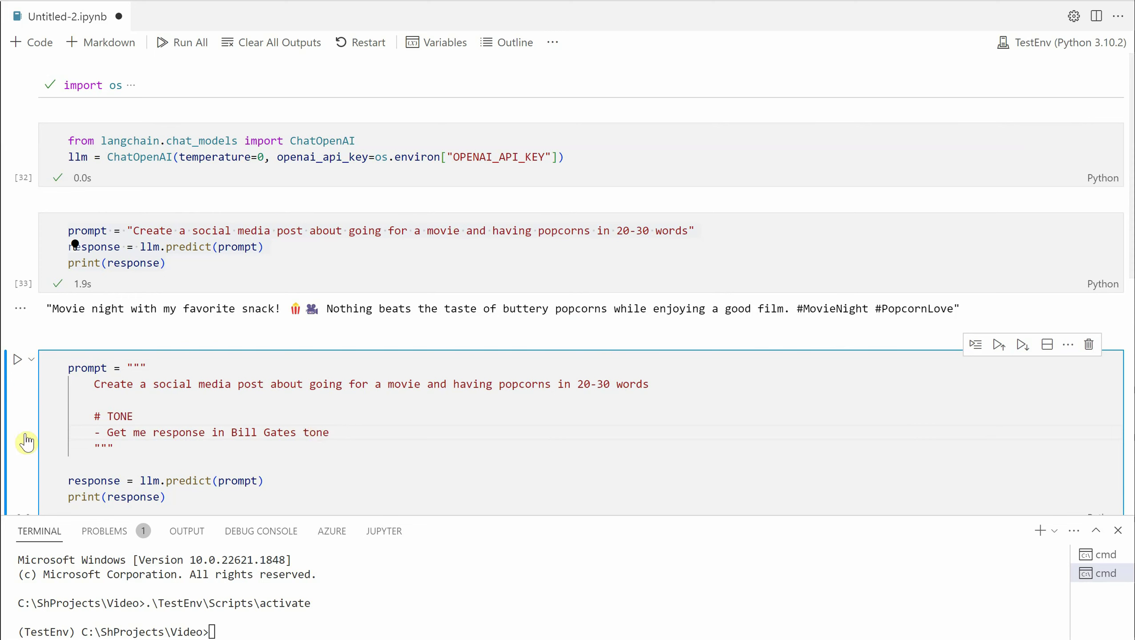
# Step: Run the Bill Gates tone cell to print its post, then select all its code
pyautogui.click(18, 361)
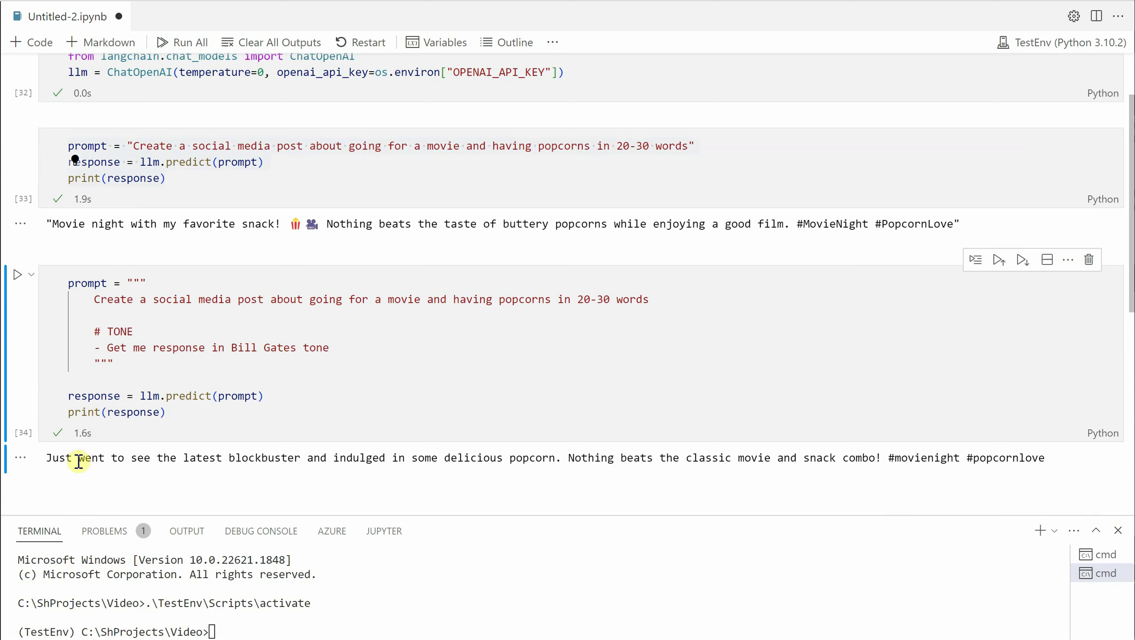
pyautogui.click(54, 459)
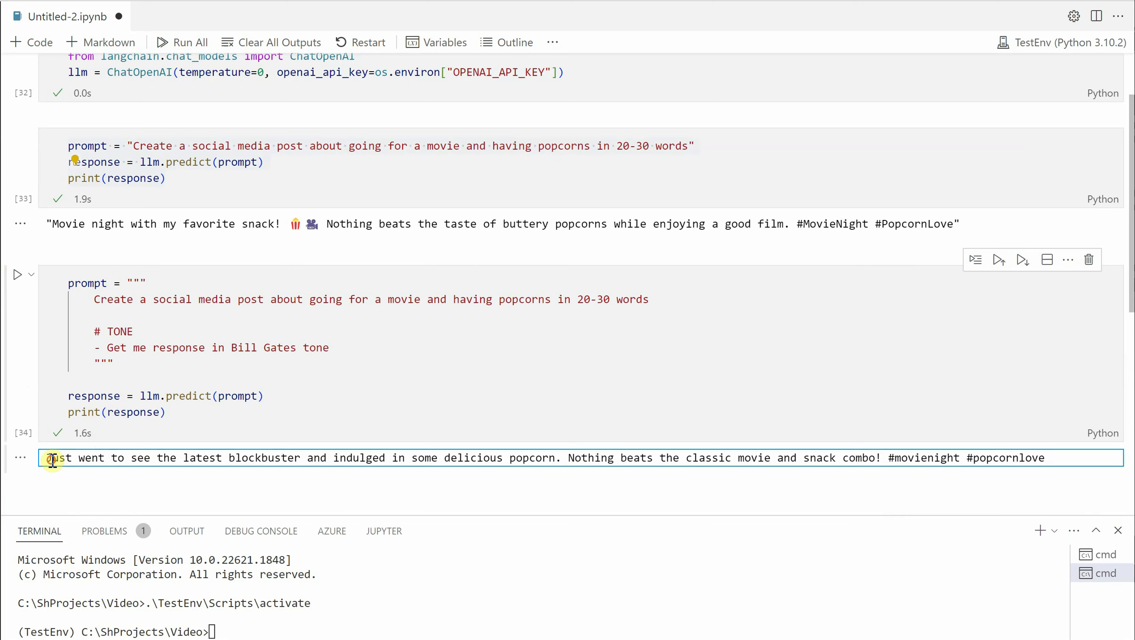
pyautogui.click(375, 401)
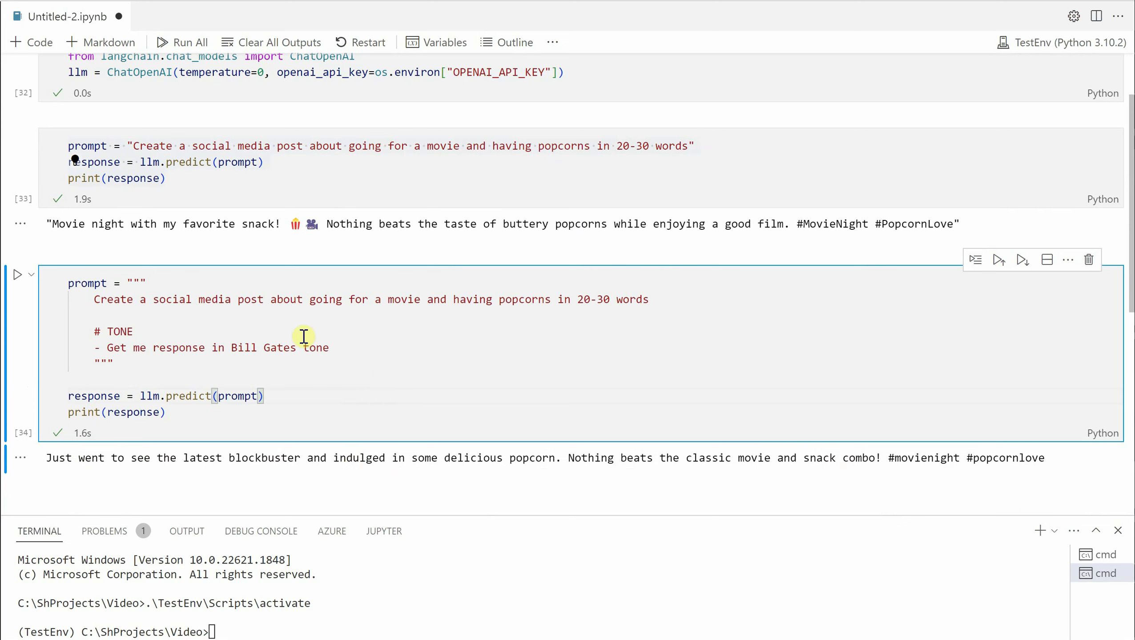
pyautogui.moveTo(166, 412); pyautogui.dragTo(60, 286)
pyautogui.hotkey('ctrl', 'c')
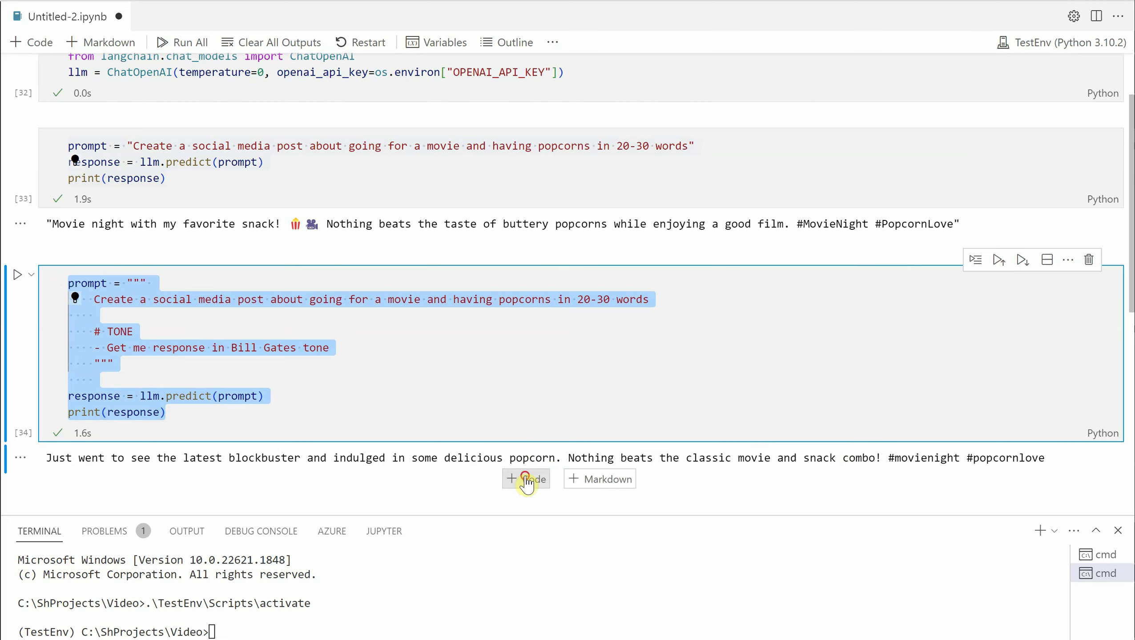
# Step: Paste the prompt into a new cell, change the tone to Satya Nadella, and run it
pyautogui.click(524, 478)
pyautogui.hotkey('ctrl', 'v')
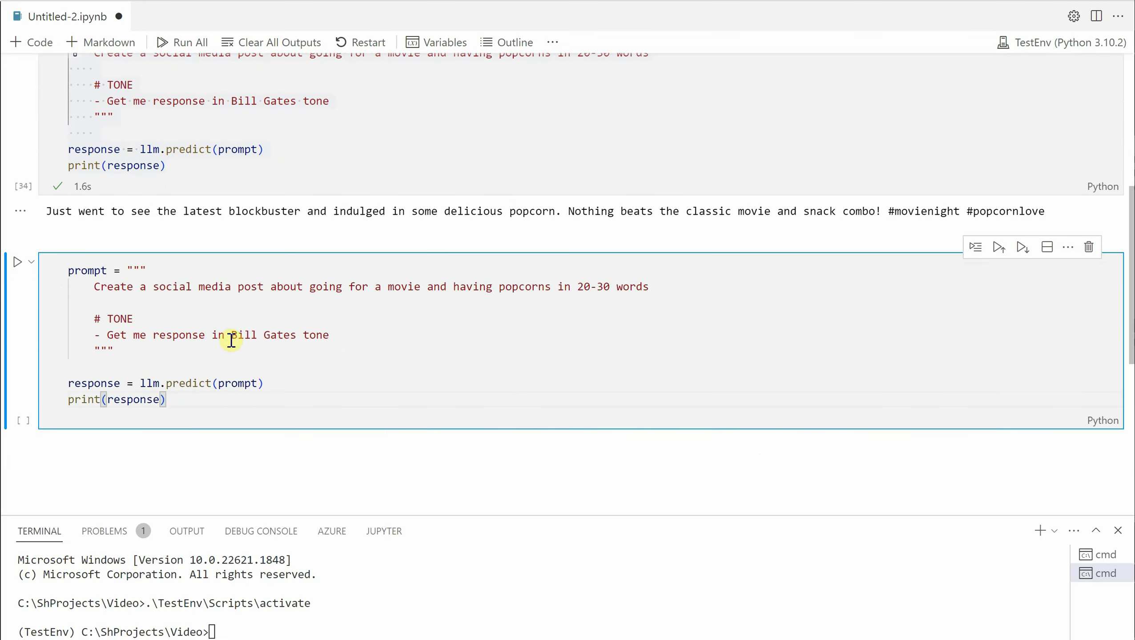
pyautogui.moveTo(231, 335); pyautogui.dragTo(295, 335)
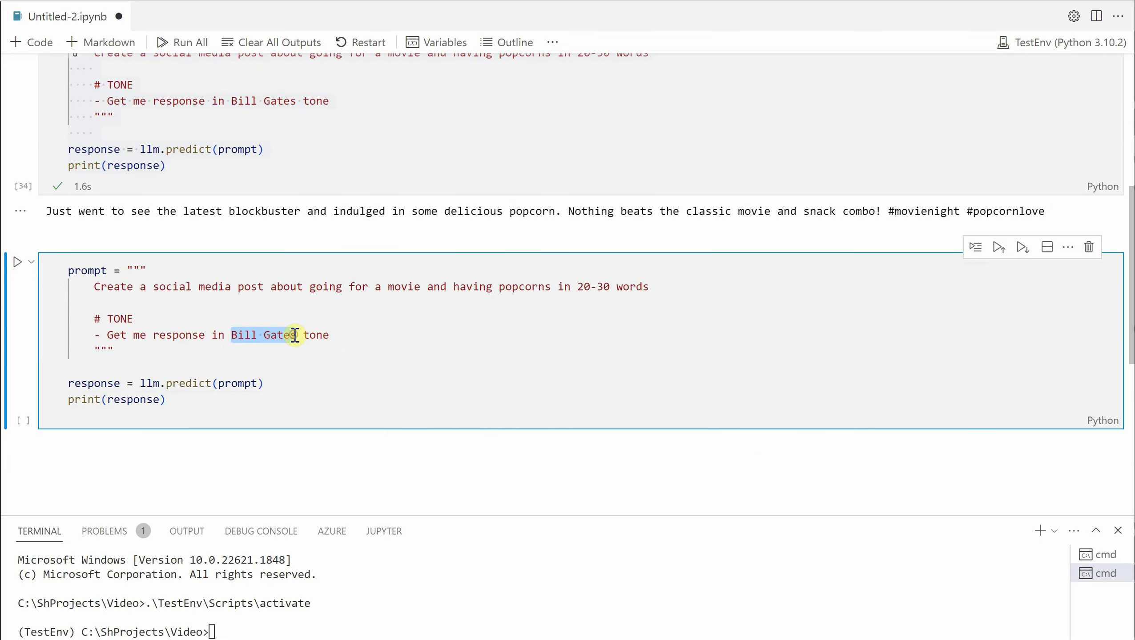
pyautogui.write('SAtya')
pyautogui.press('BackSpace')
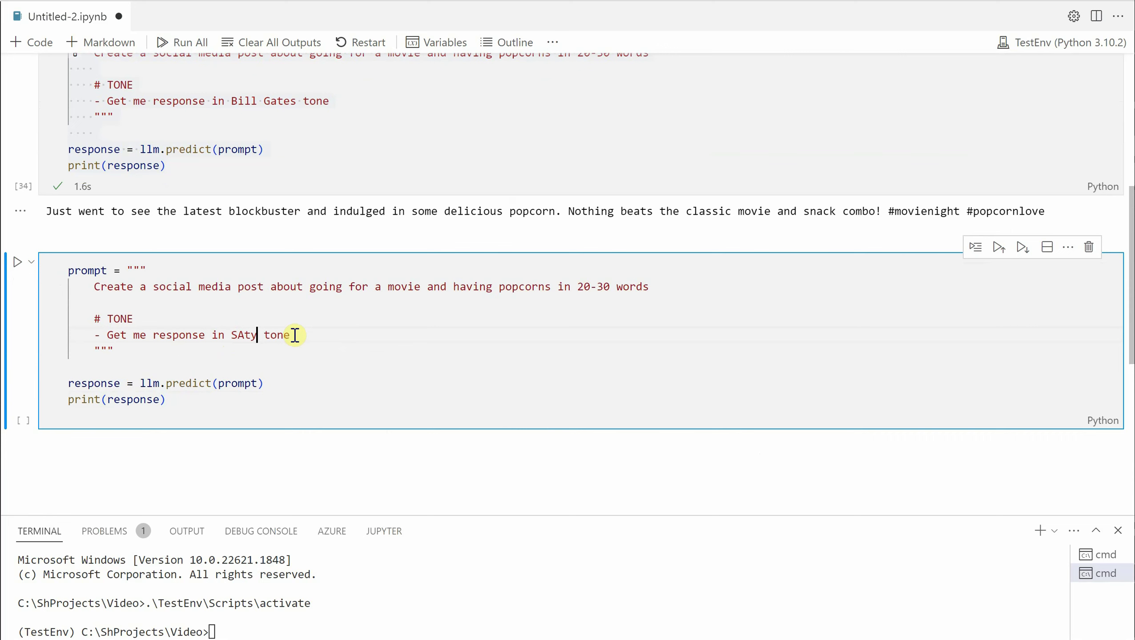
pyautogui.press('BackSpace')
pyautogui.press('BackSpace')
pyautogui.press('BackSpace')
pyautogui.write('atya ')
pyautogui.write('Nadella')
pyautogui.click(18, 264)
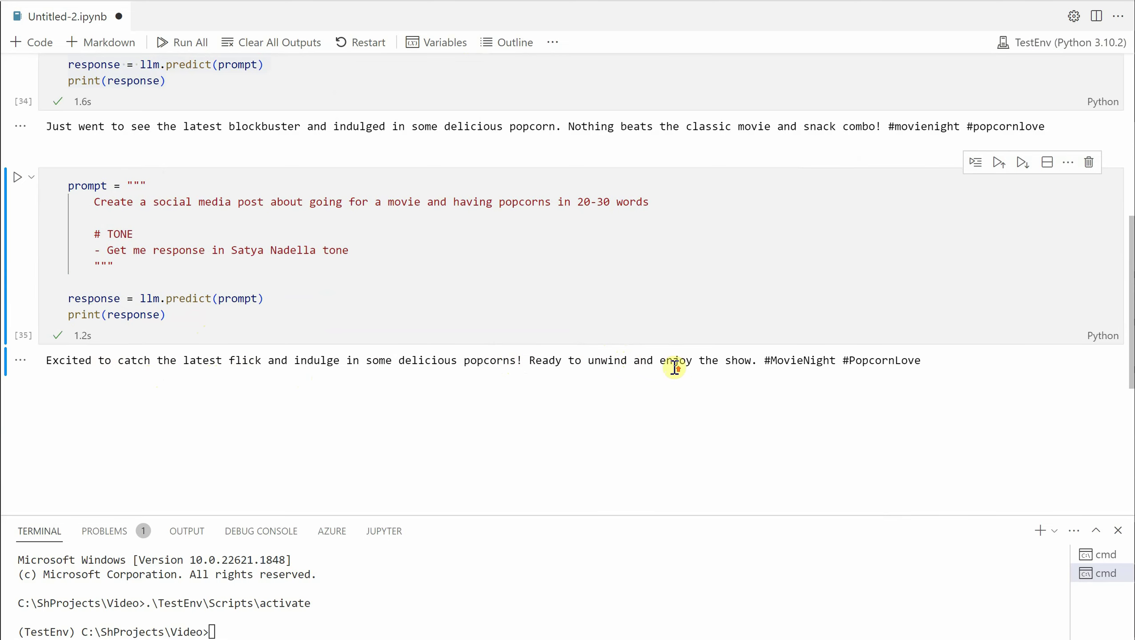
pyautogui.scroll(3, 673, 369)
pyautogui.scroll(3, 665, 369)
pyautogui.scroll(-2, 612, 373)
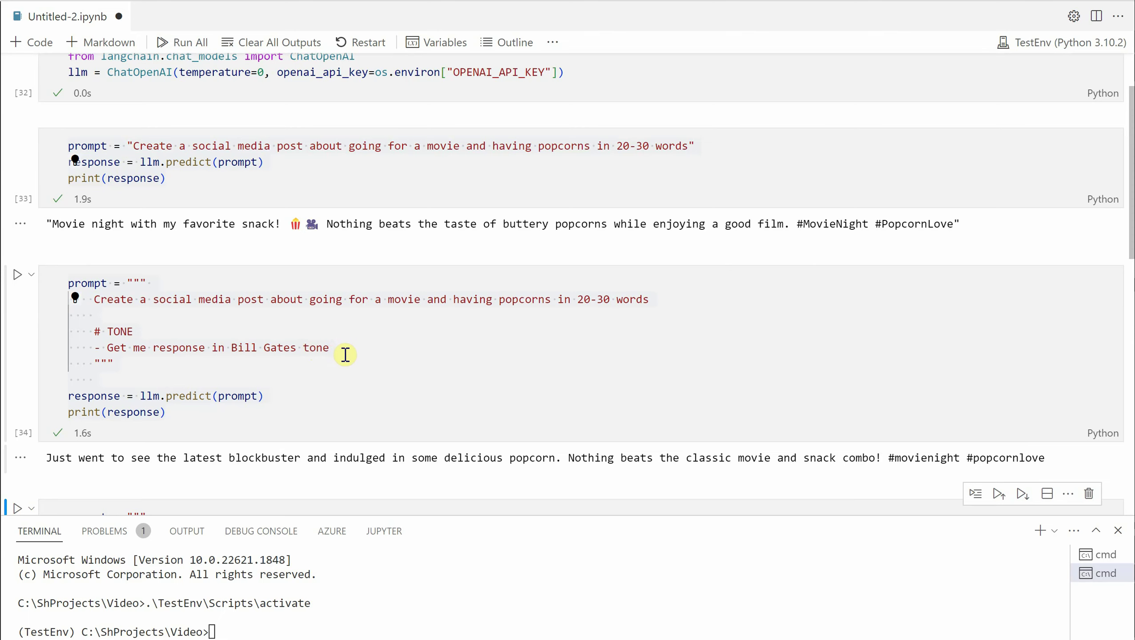
pyautogui.scroll(-1, 344, 355)
pyautogui.scroll(3, 344, 355)
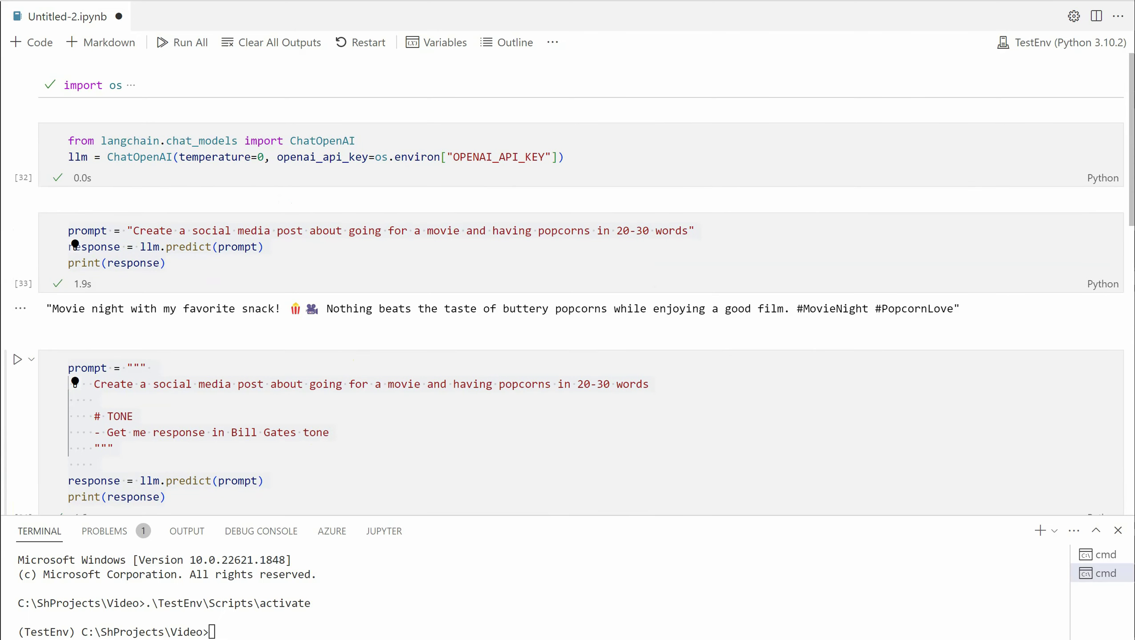